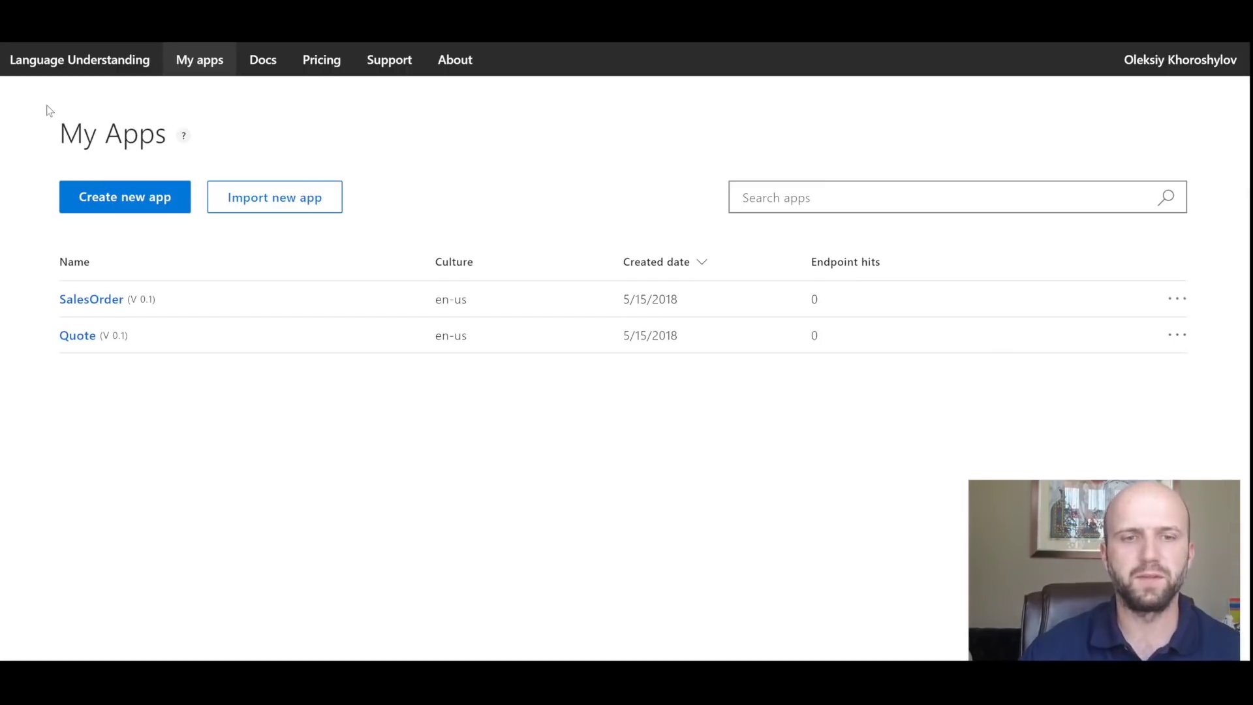
Open the SalesOrder app's ItemsToOrder intent and show its utterances in Tokens View
left_click(104, 299)
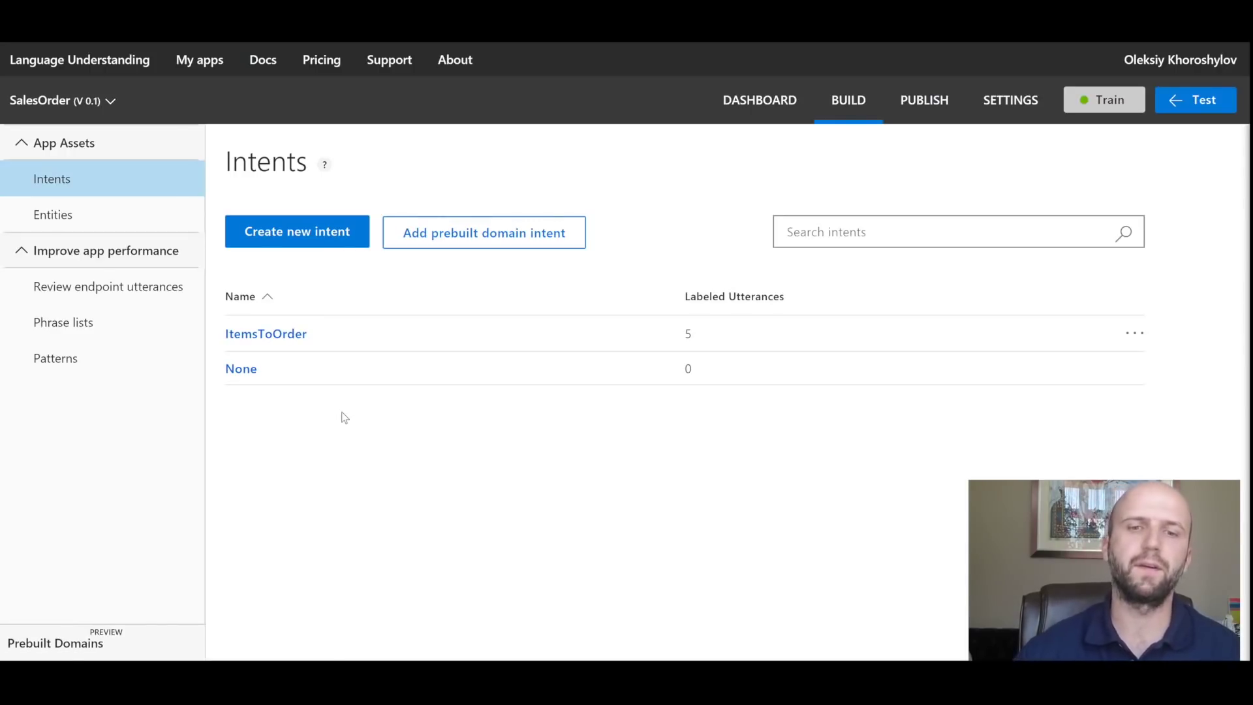
left_click(266, 335)
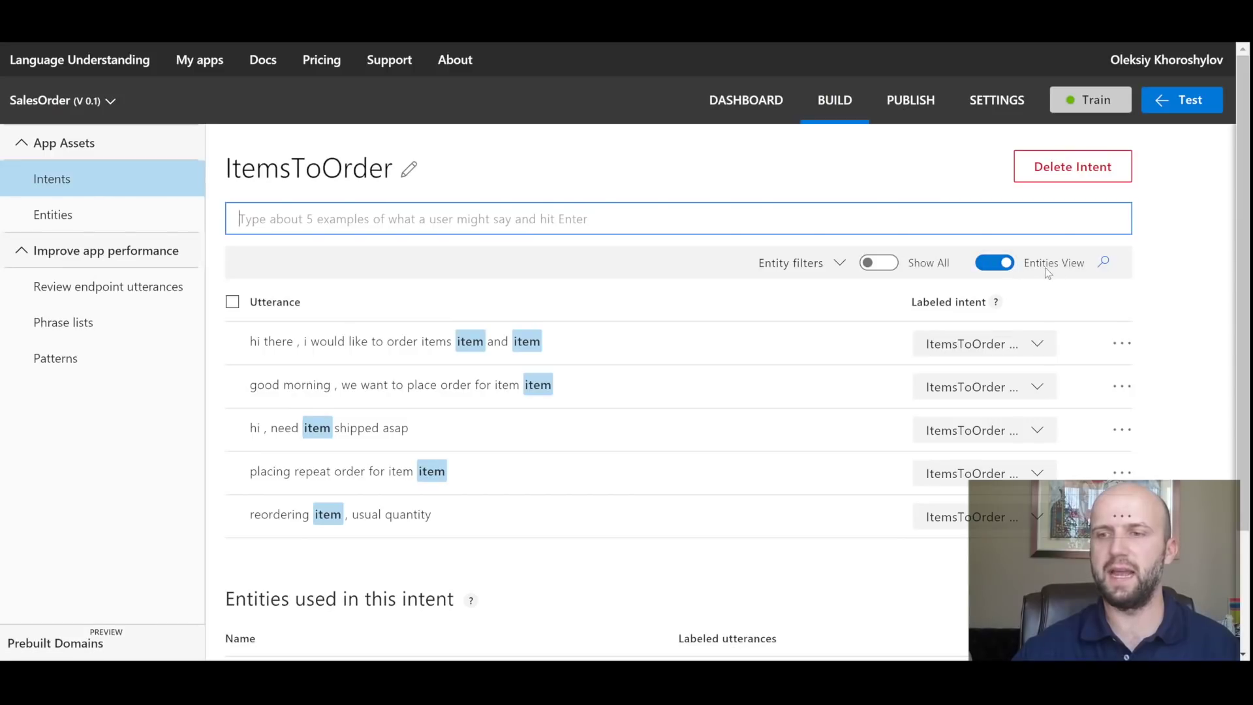
left_click(1001, 271)
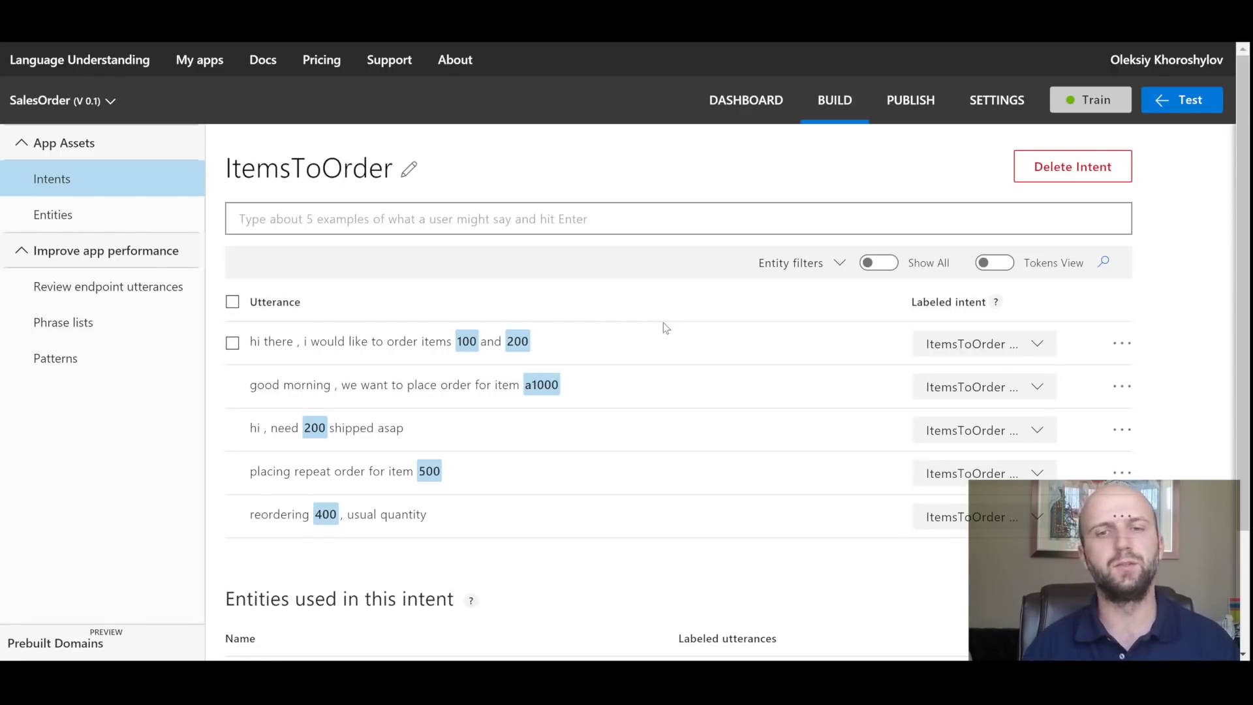
Review the item entity's labeled utterances and confirm version 0.1 is published to Production
left_click(70, 215)
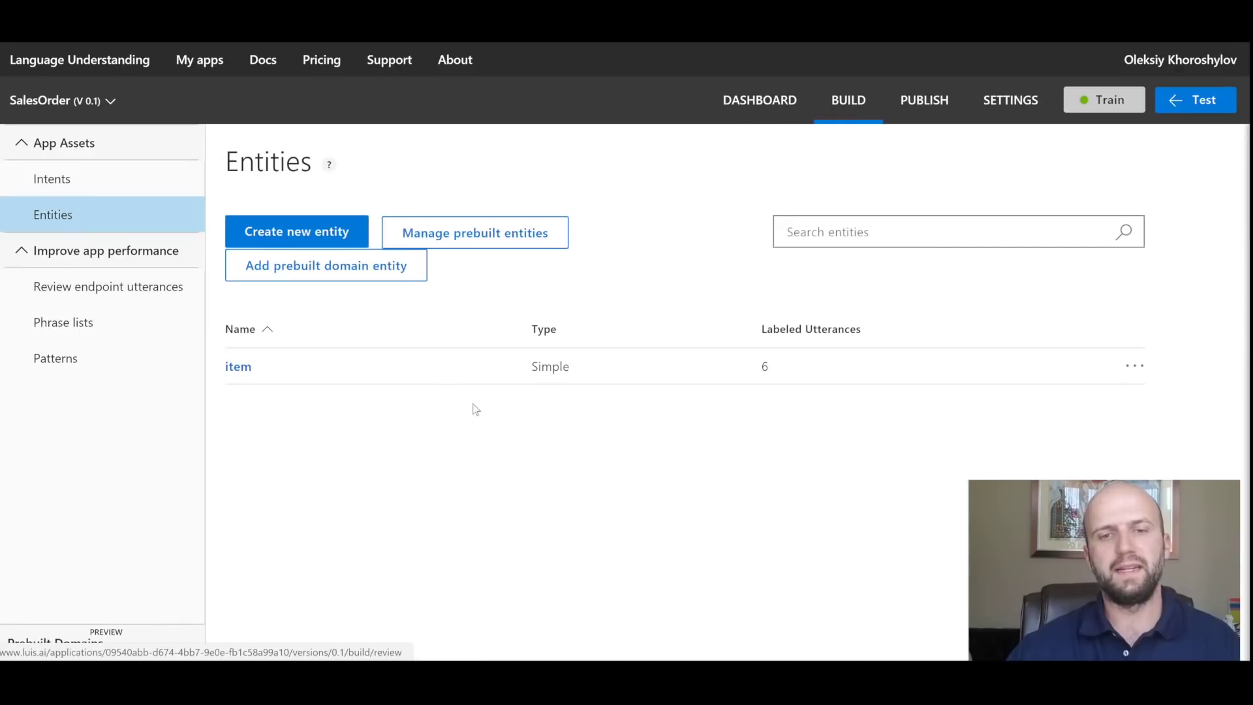
left_click(239, 367)
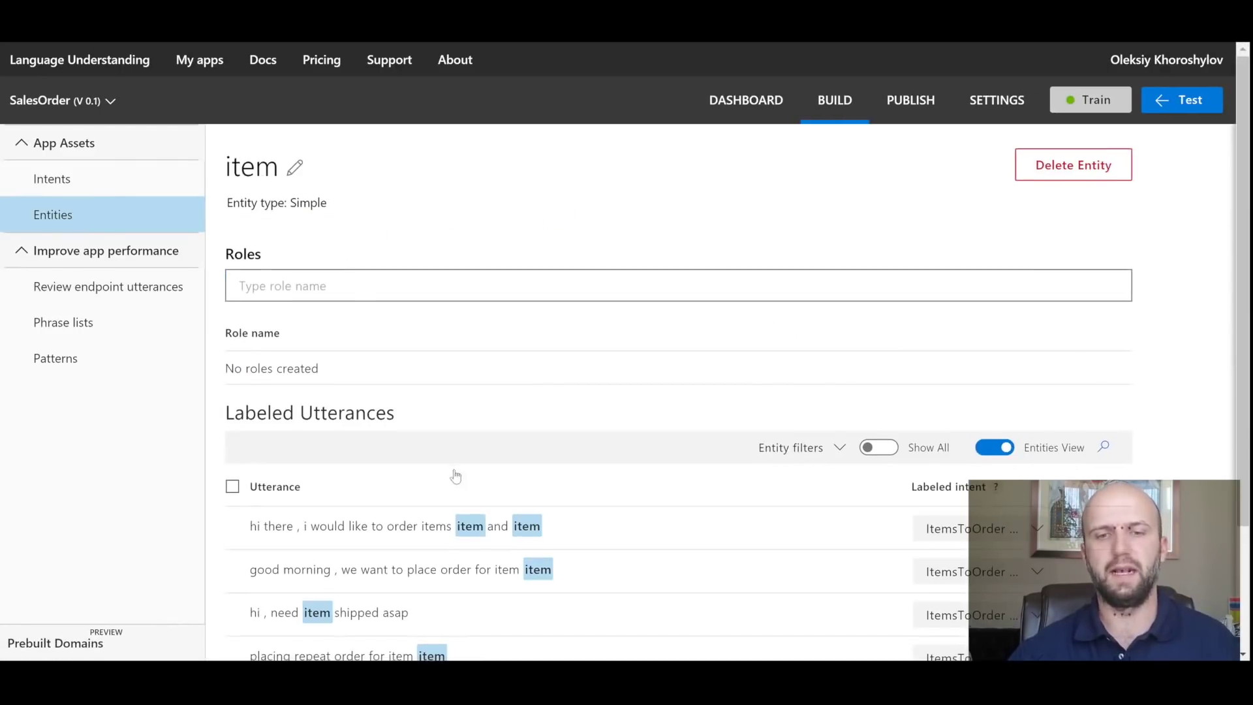
scroll(596, 565, "down", 3)
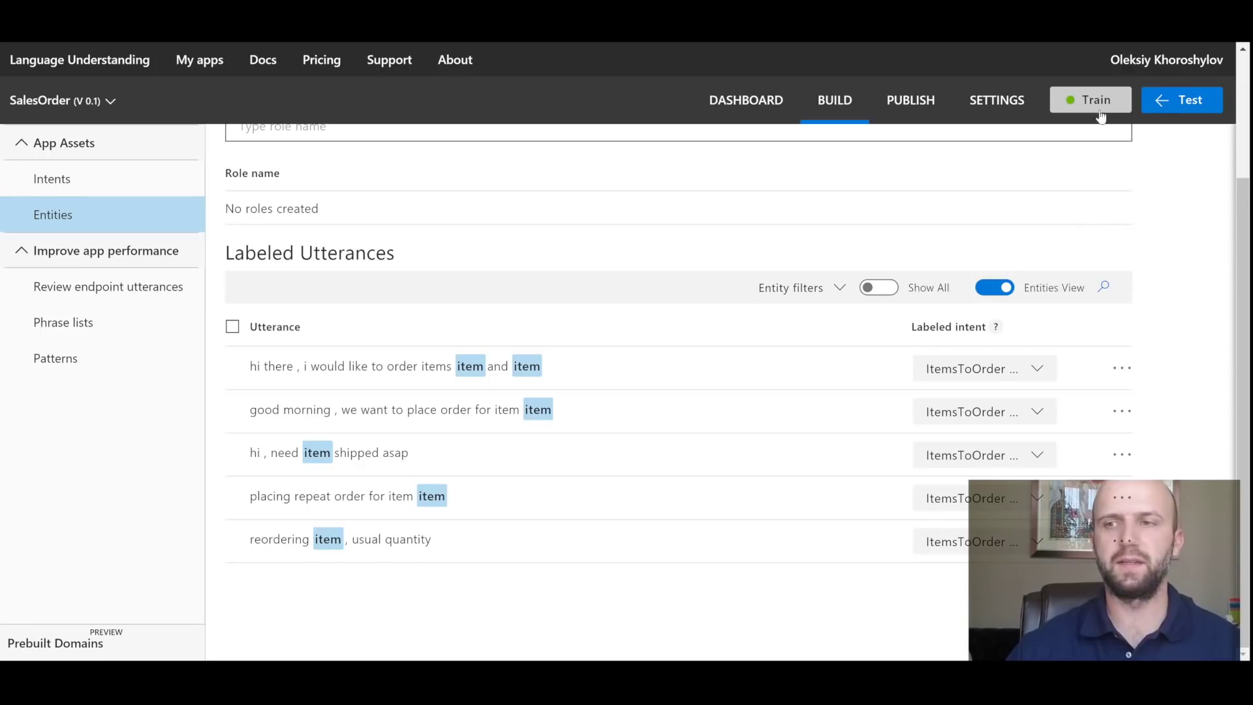
left_click(913, 102)
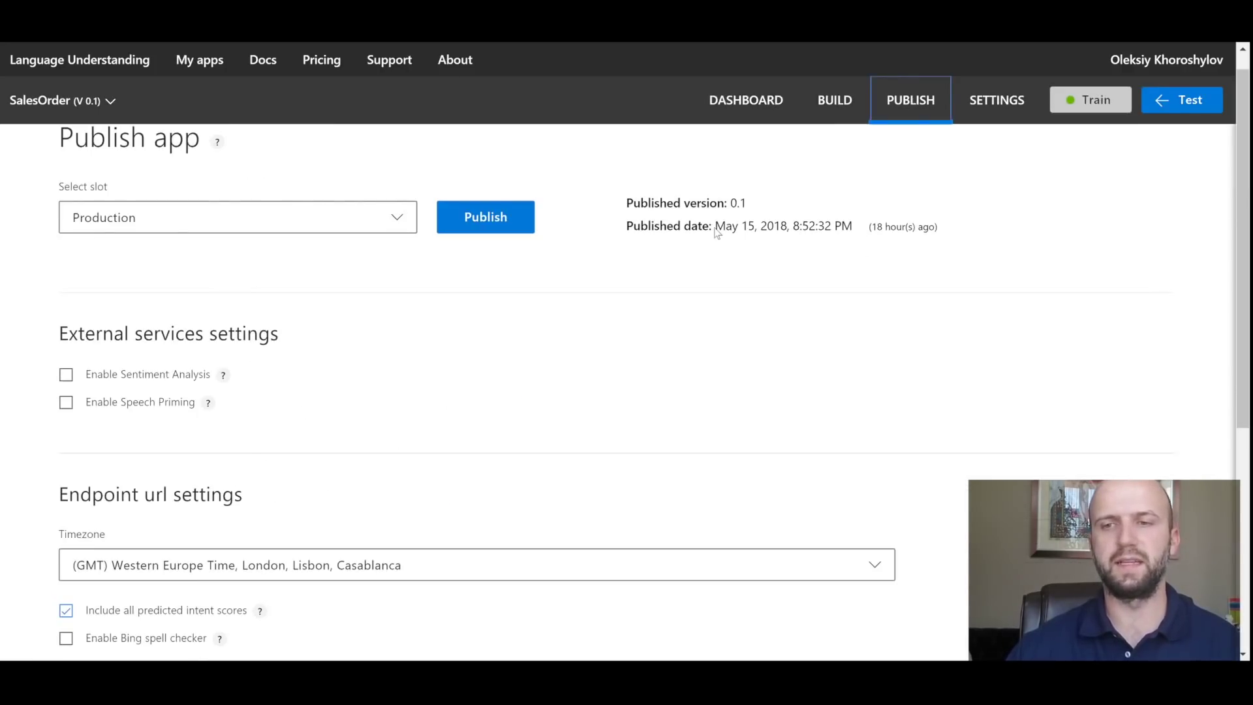
left_click_drag(716, 226, 853, 225)
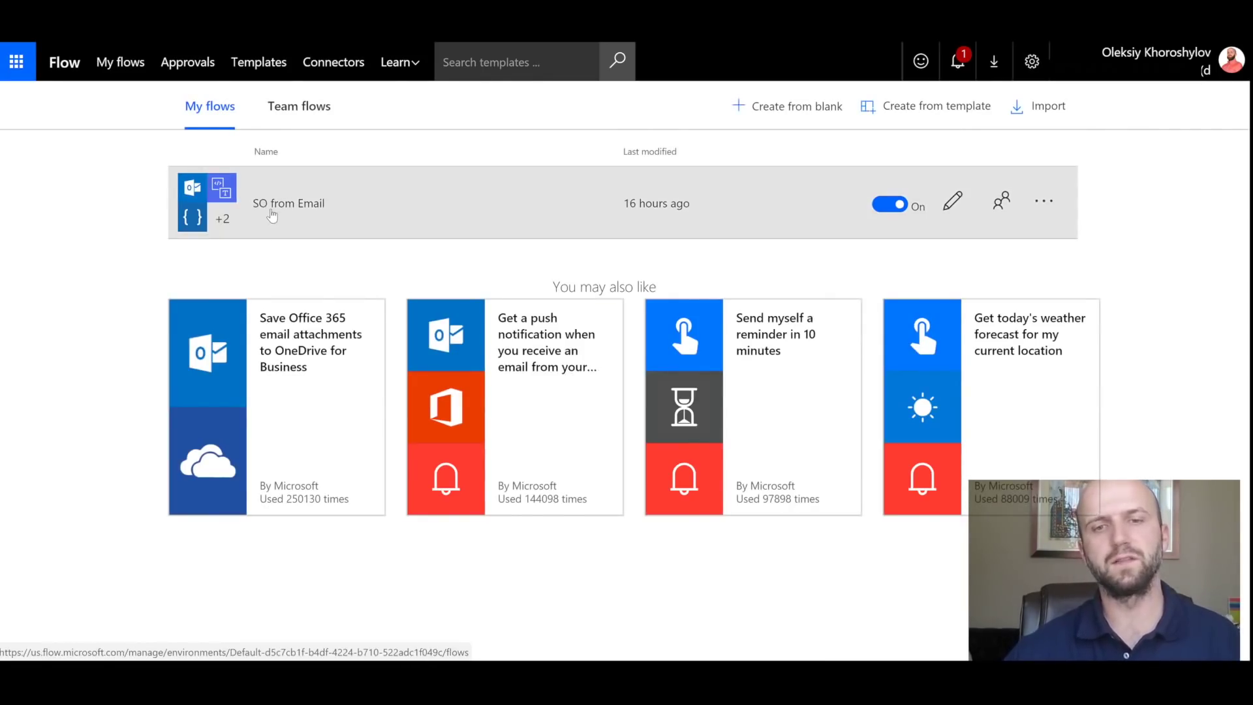
Edit SO from Email and expand its Inbox trigger to show Subject Filter 'order'
left_click(953, 201)
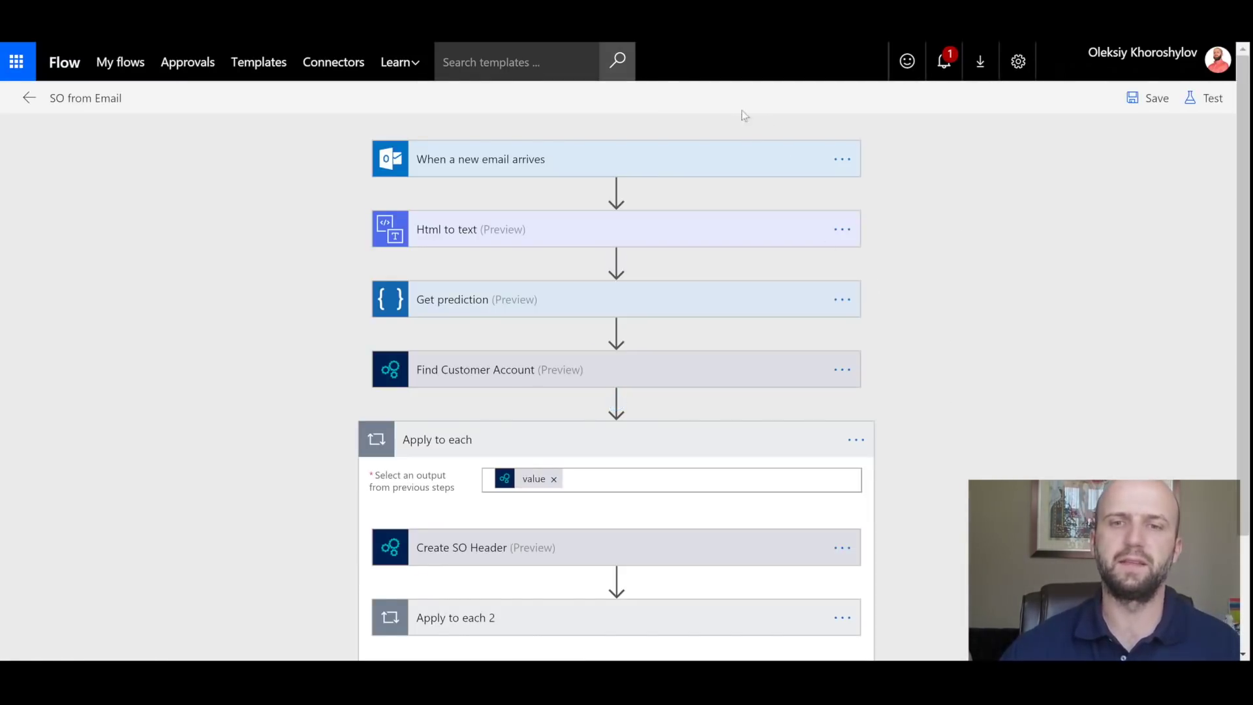
left_click(528, 164)
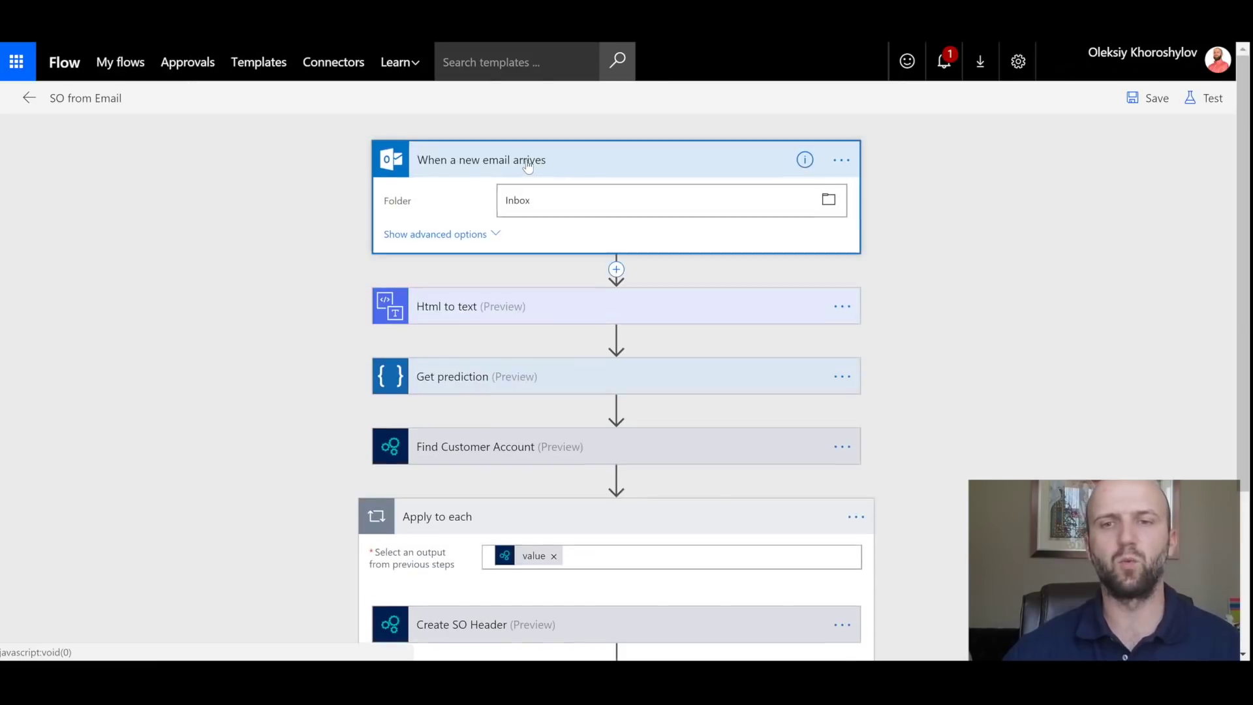
left_click(463, 235)
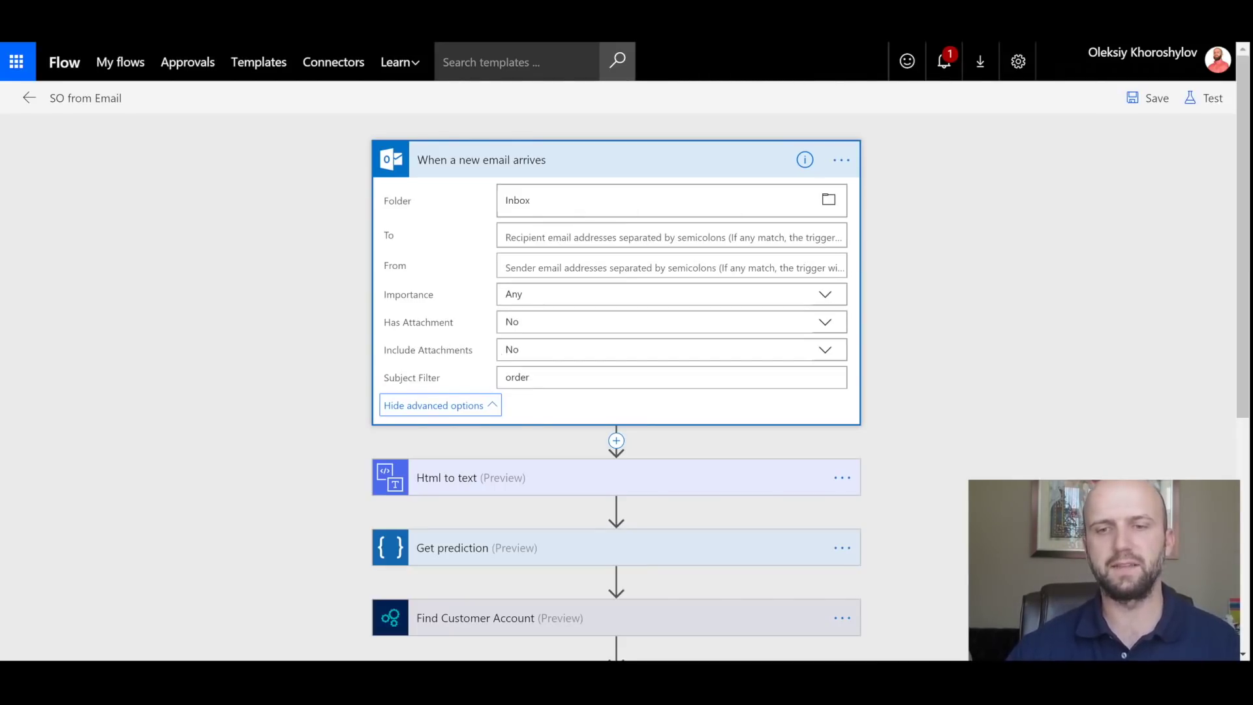
key("shift+Tab")
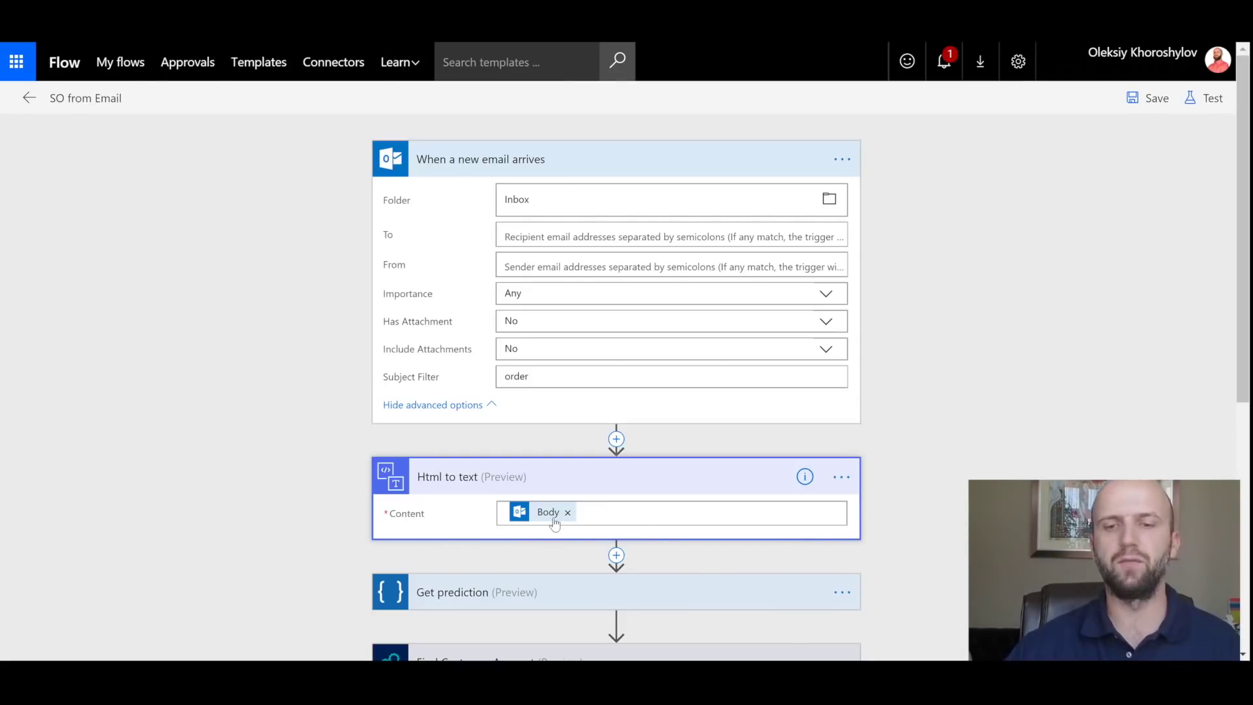
Expand Get prediction to show App Id SalesOrder and list the available LUIS apps
scroll(462, 522, "down", 1)
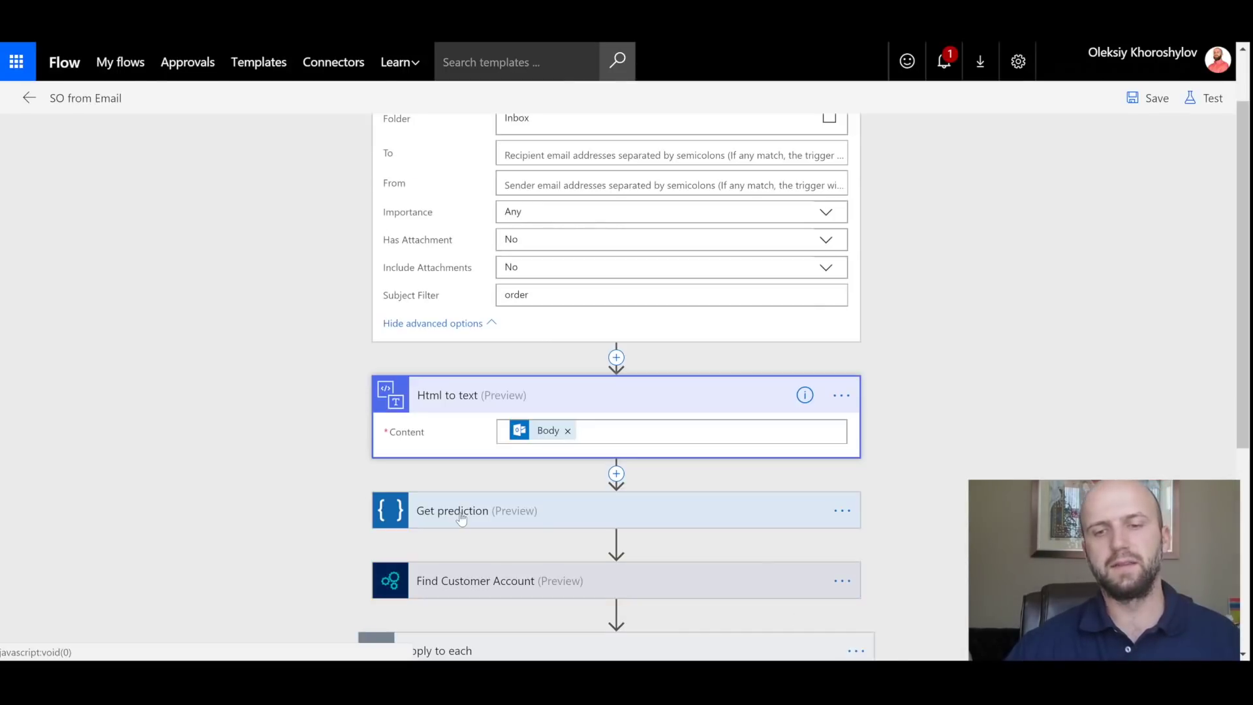
left_click(462, 518)
scroll(825, 529, "down", 1)
scroll(824, 529, "up", 1)
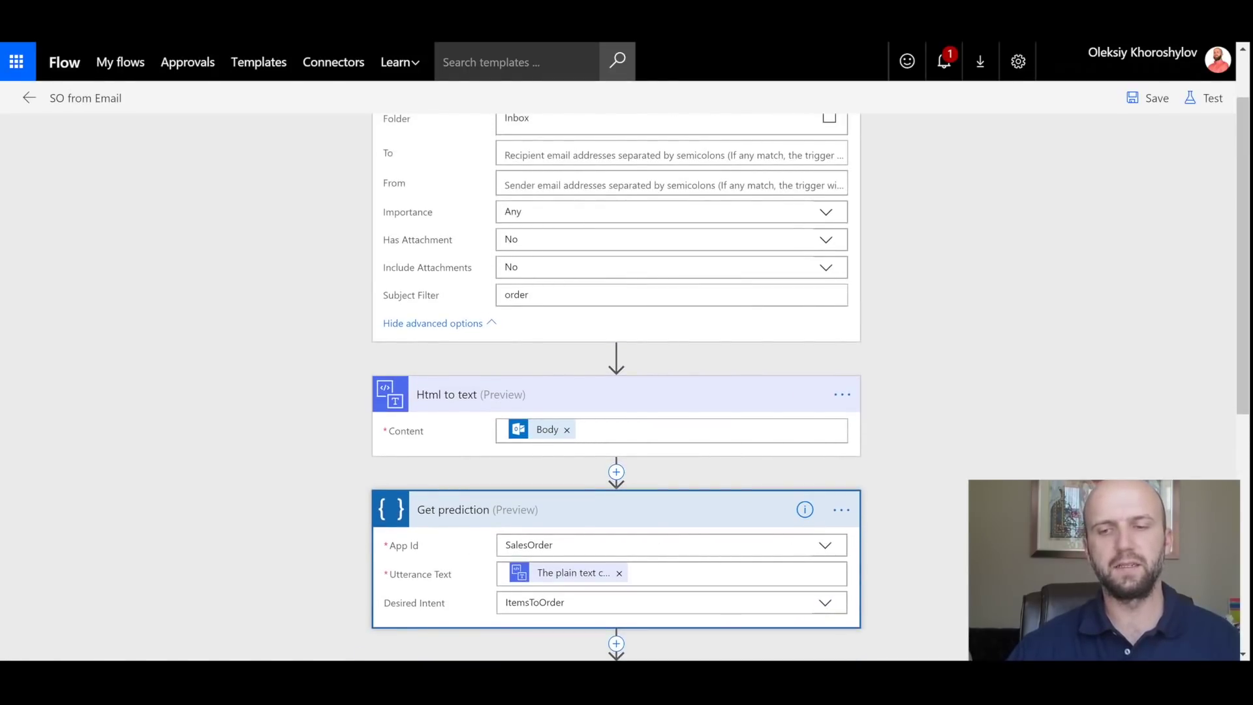
left_click(827, 547)
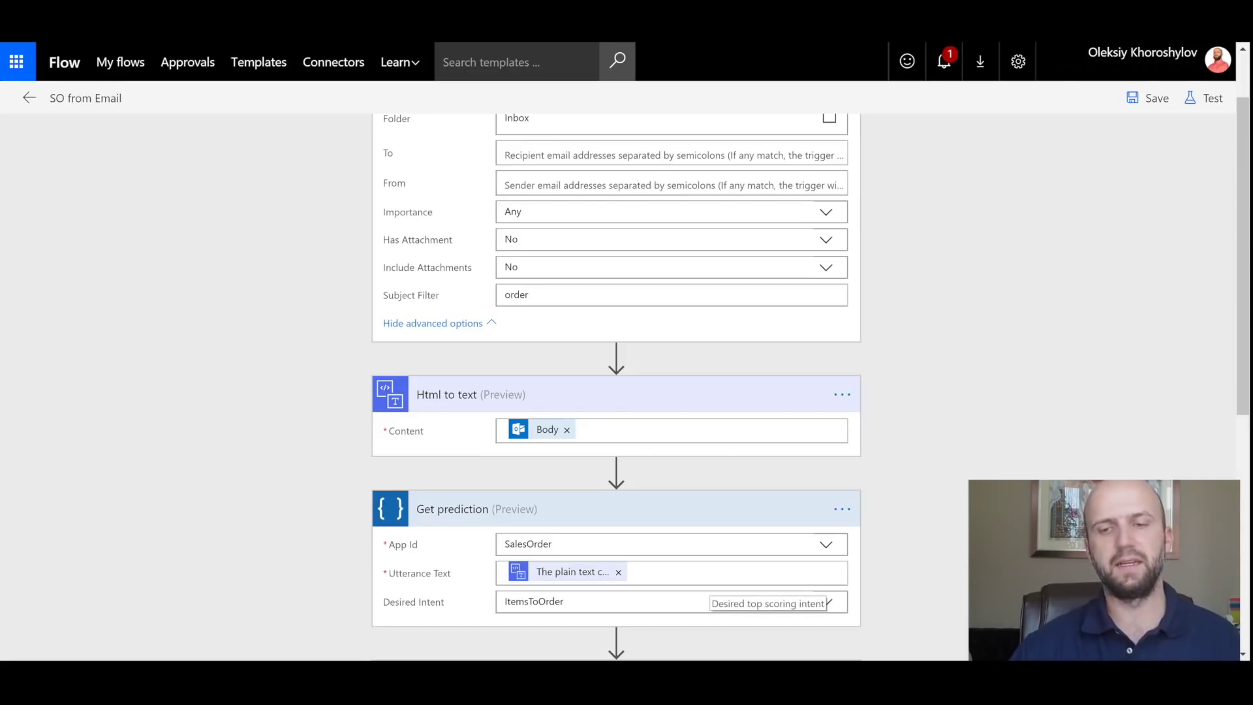
scroll(767, 603, "down", 3)
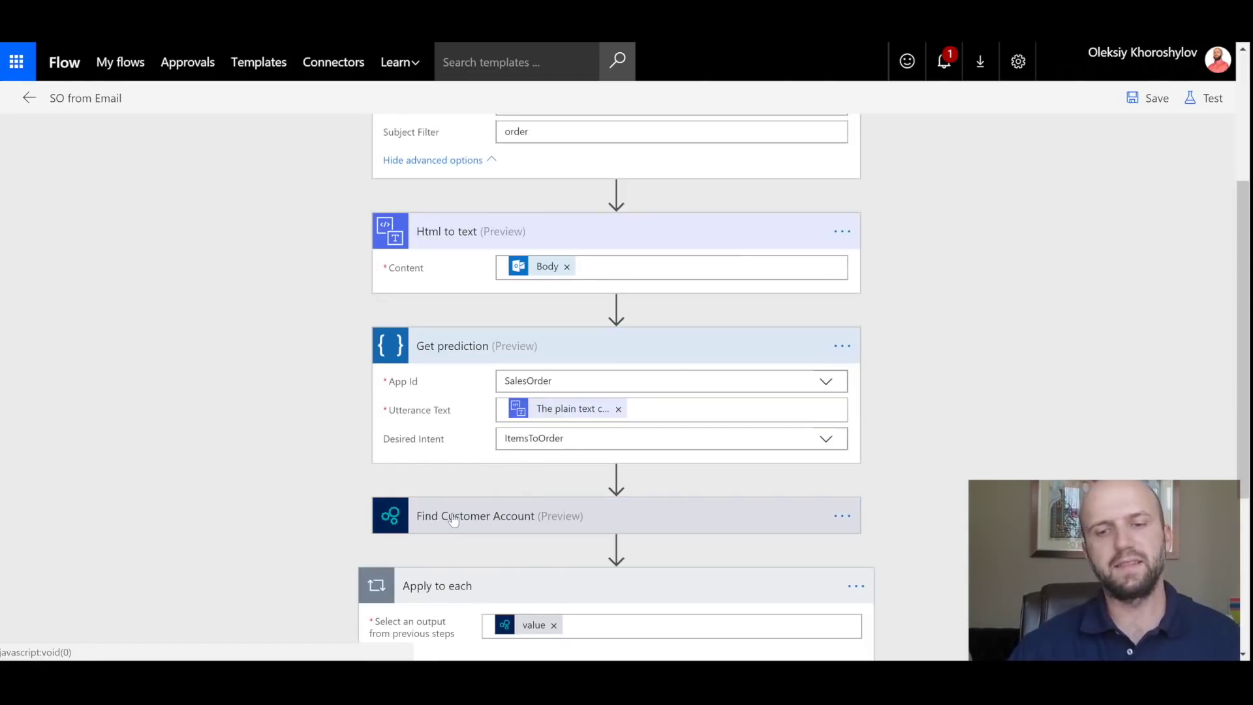
Expand Find Customer Account to show the PrimaryContactEmail eq From filter, then review the loops below
left_click(434, 607)
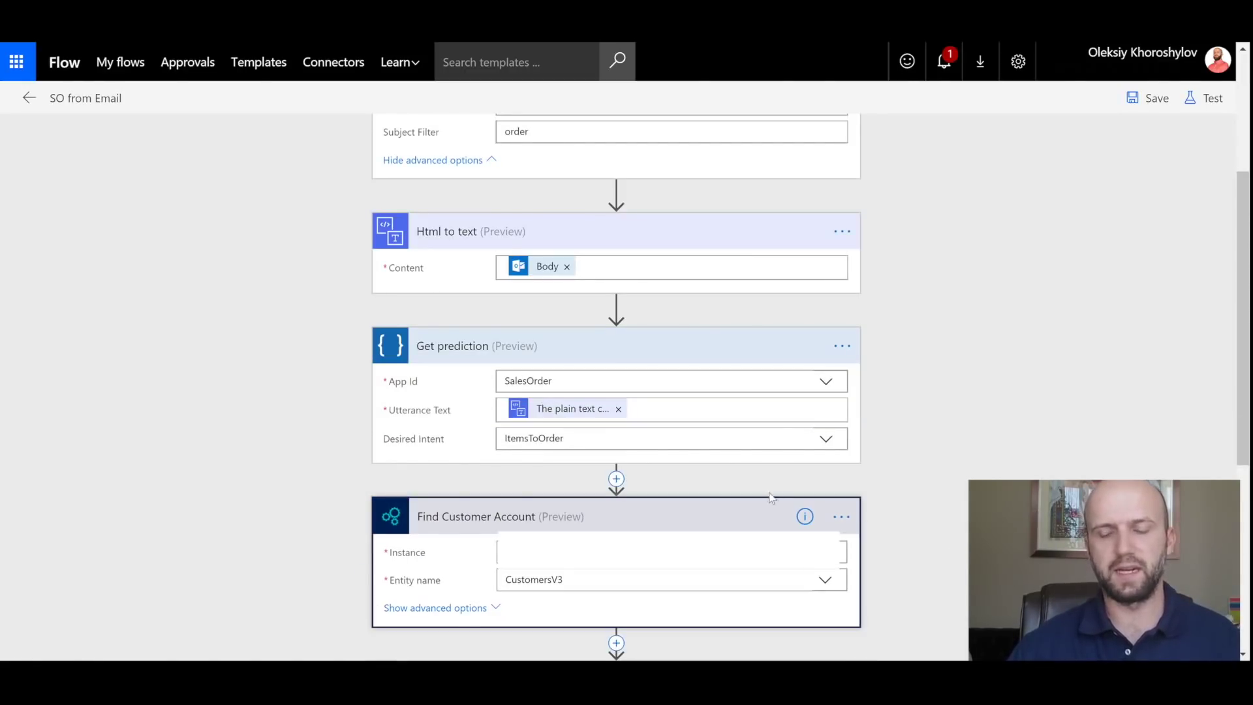
scroll(434, 607, "down", 3)
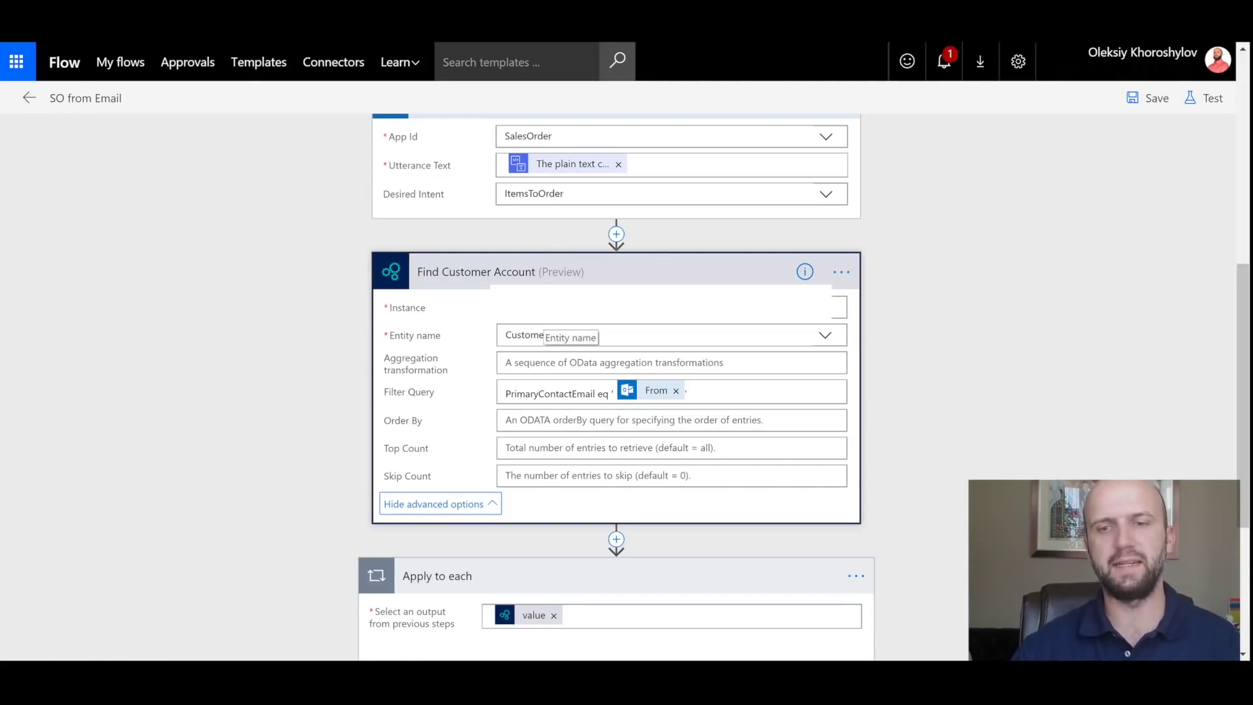
scroll(1106, 504, "down", 5)
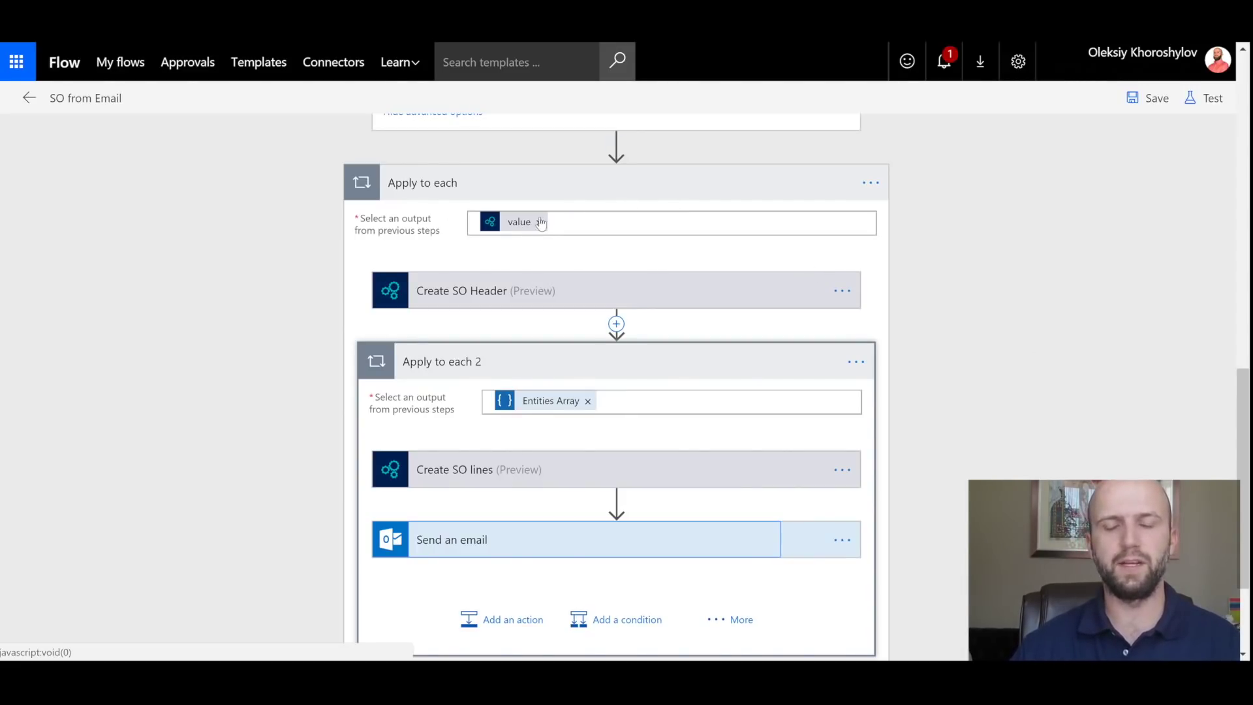
mouse_move(520, 229)
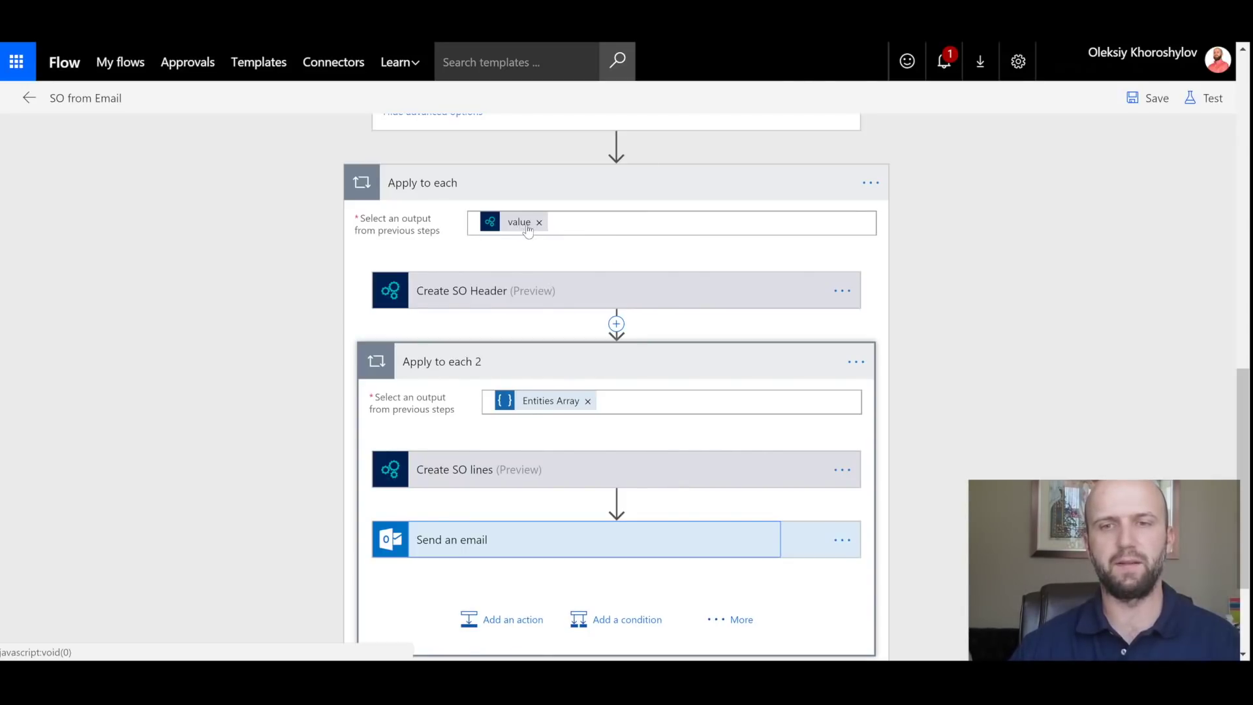
scroll(927, 316, "up", 3)
scroll(927, 316, "up", 4)
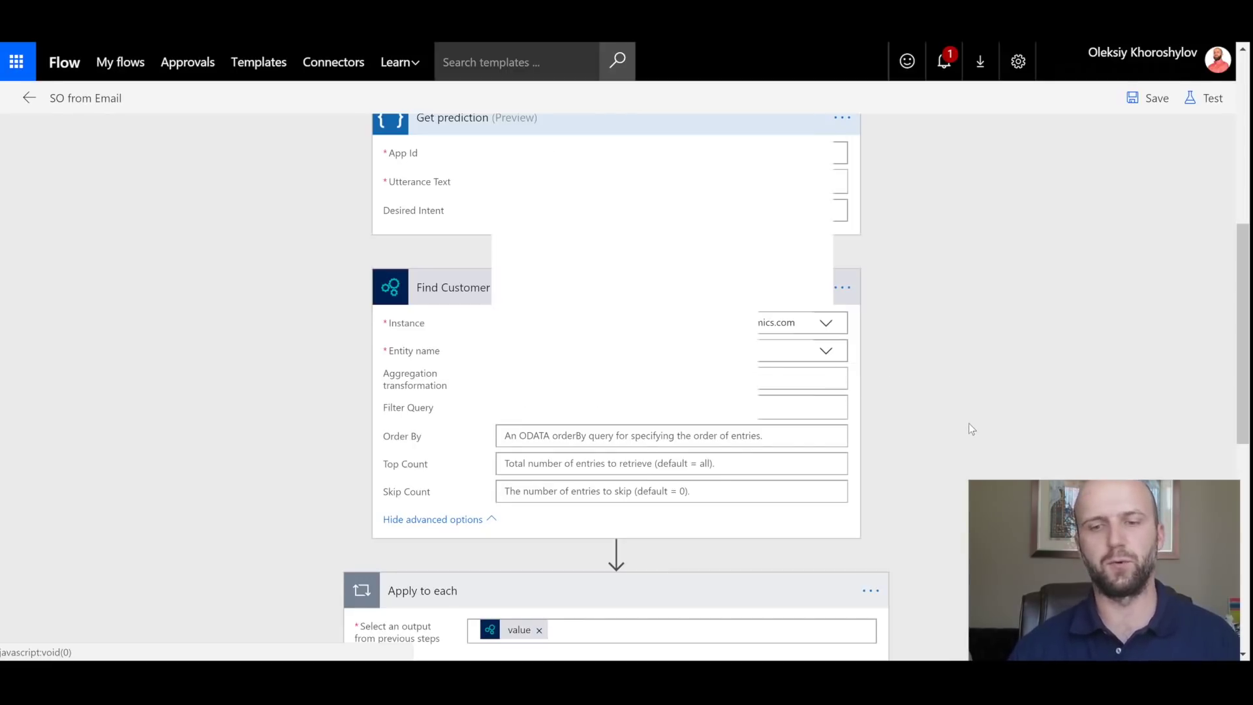
scroll(970, 429, "down", 3)
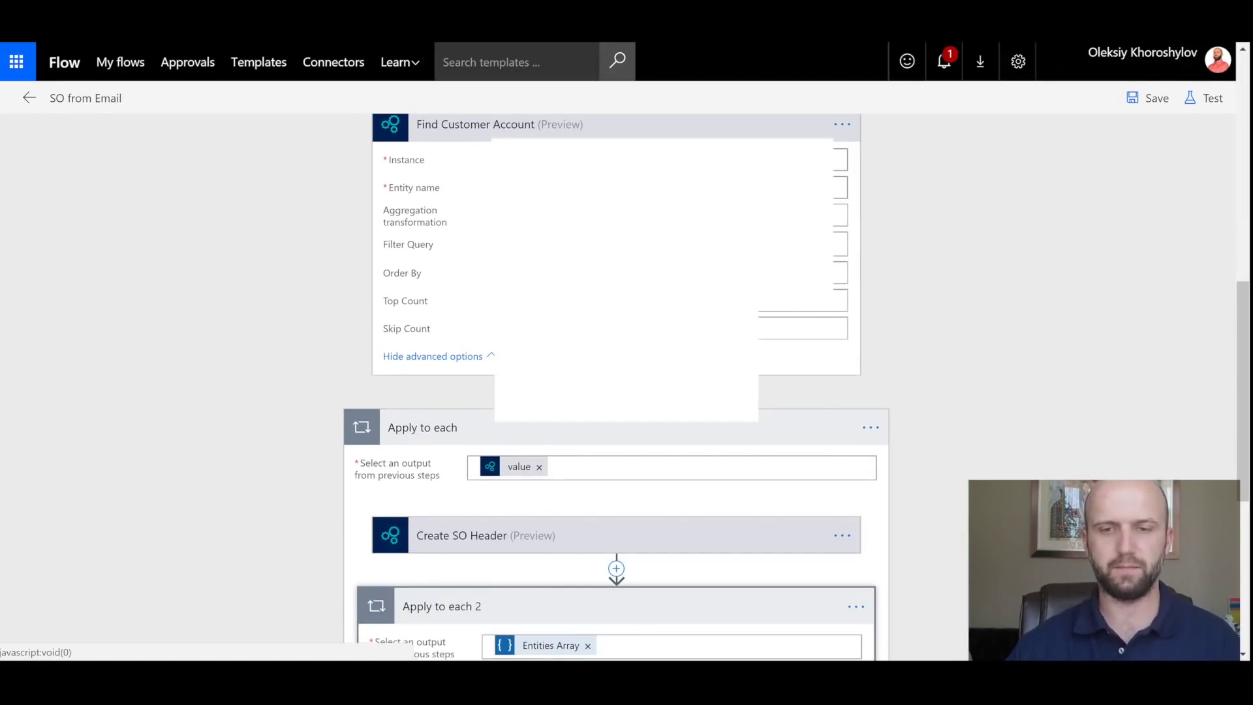
scroll(443, 459, "down", 2)
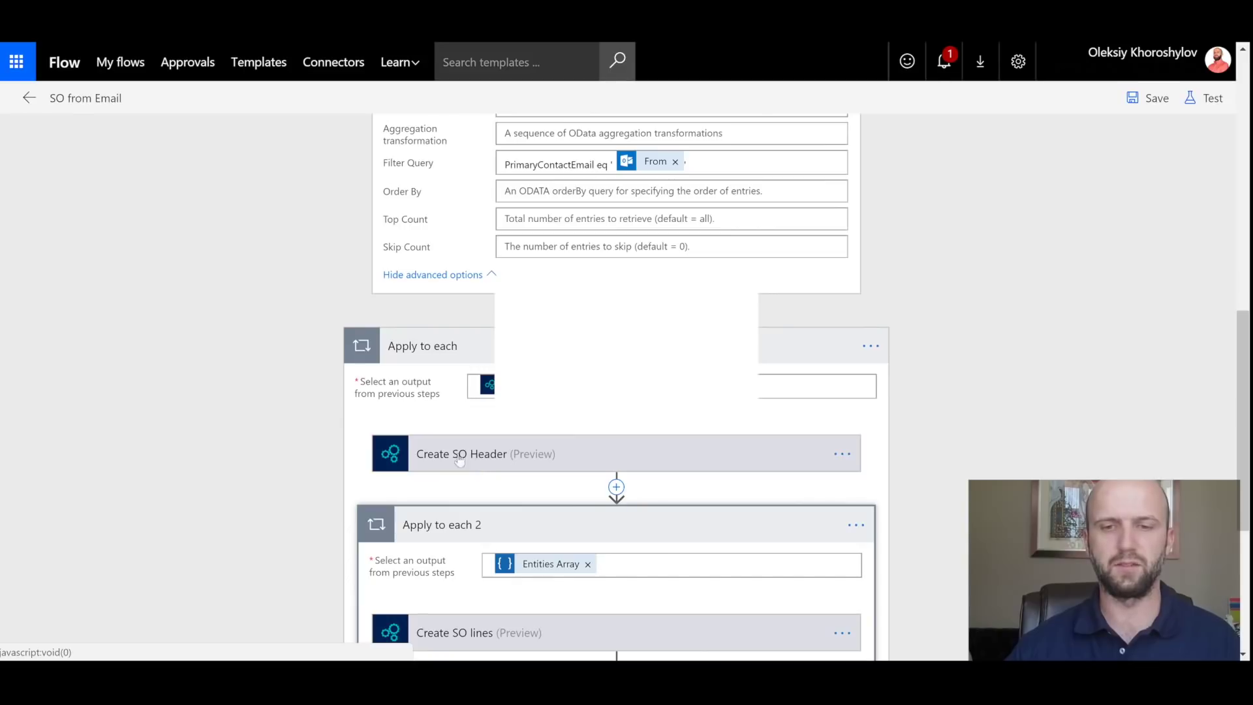
Review Create SO Header's SalesOrderHeadersV2 fields, then collapse its advanced options
left_click(493, 461)
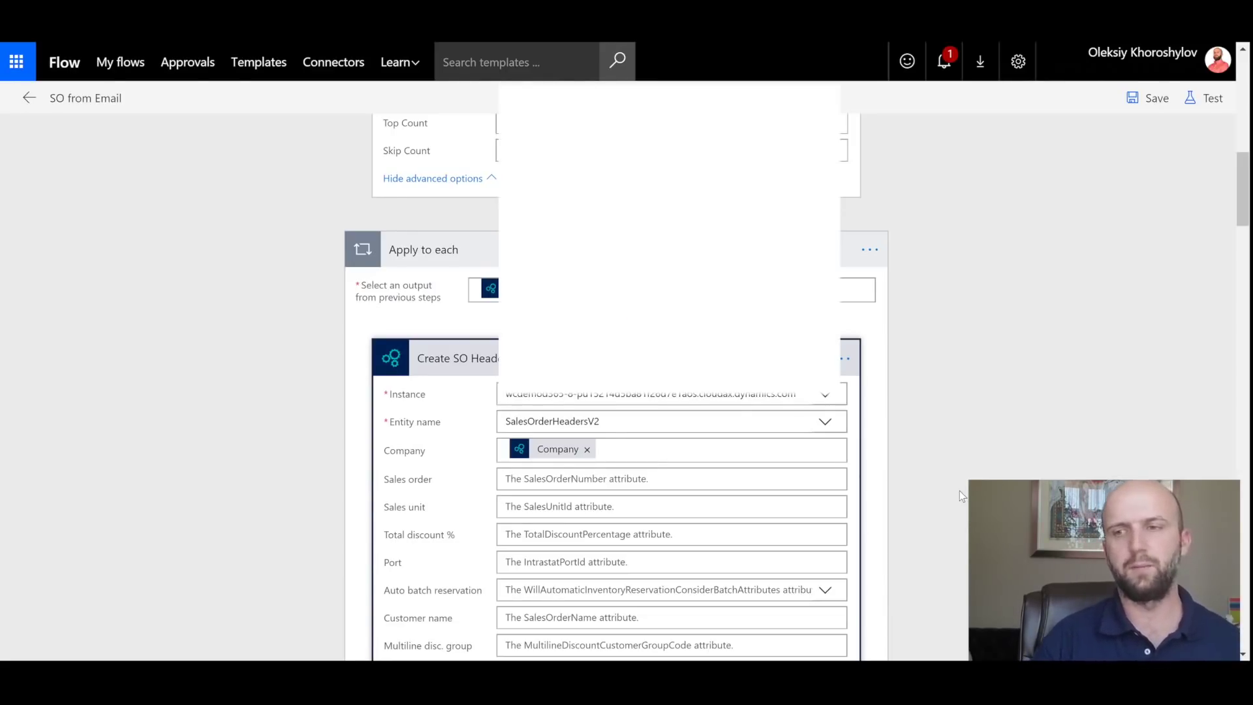
scroll(981, 480, "down", 20)
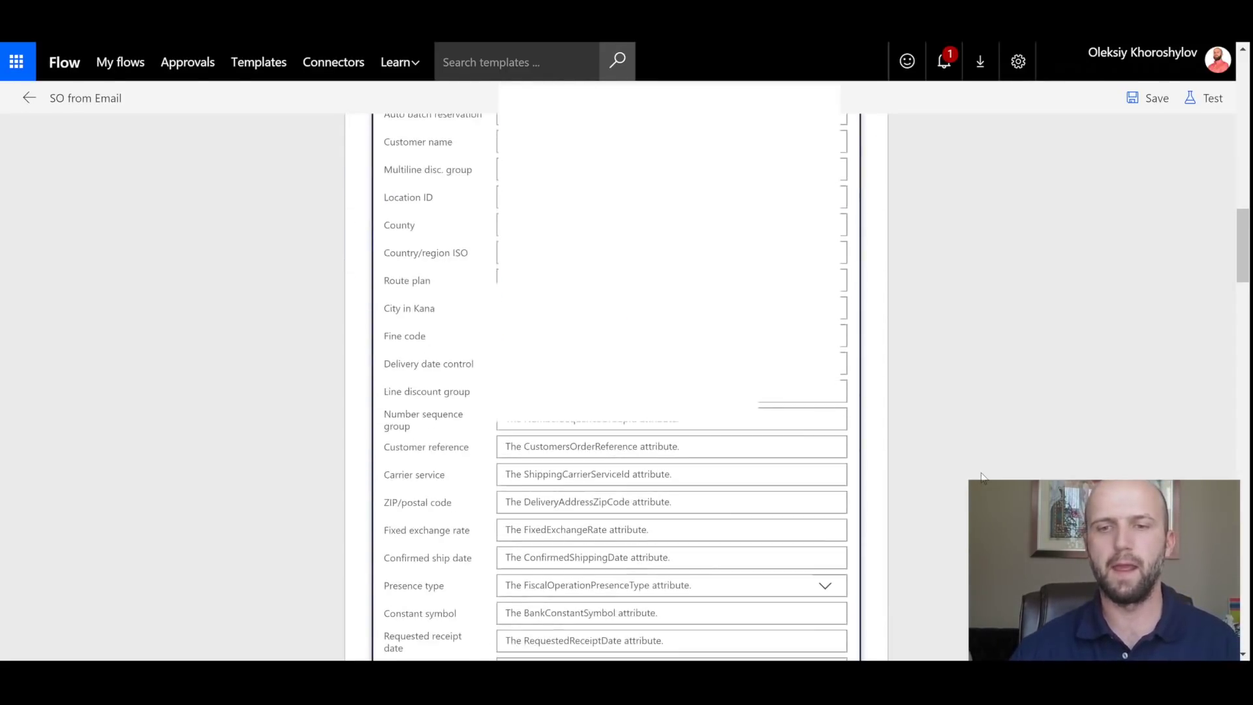
scroll(983, 477, "down", 20)
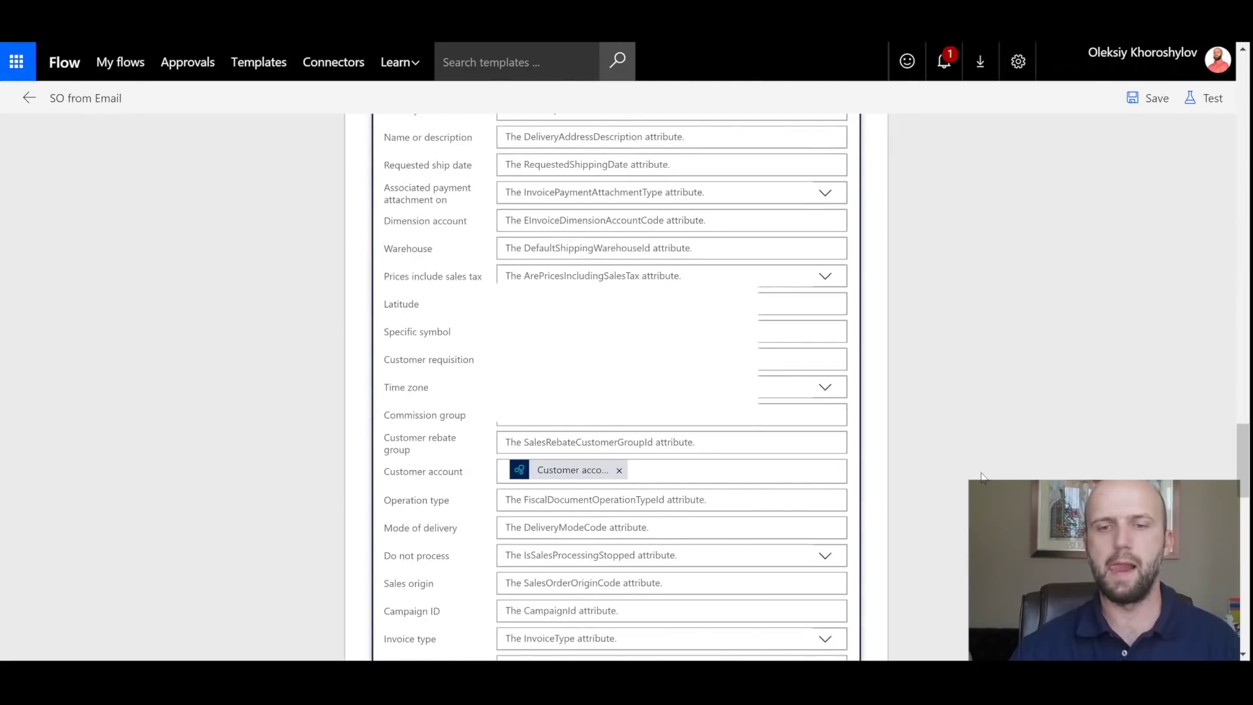
scroll(981, 476, "down", 2)
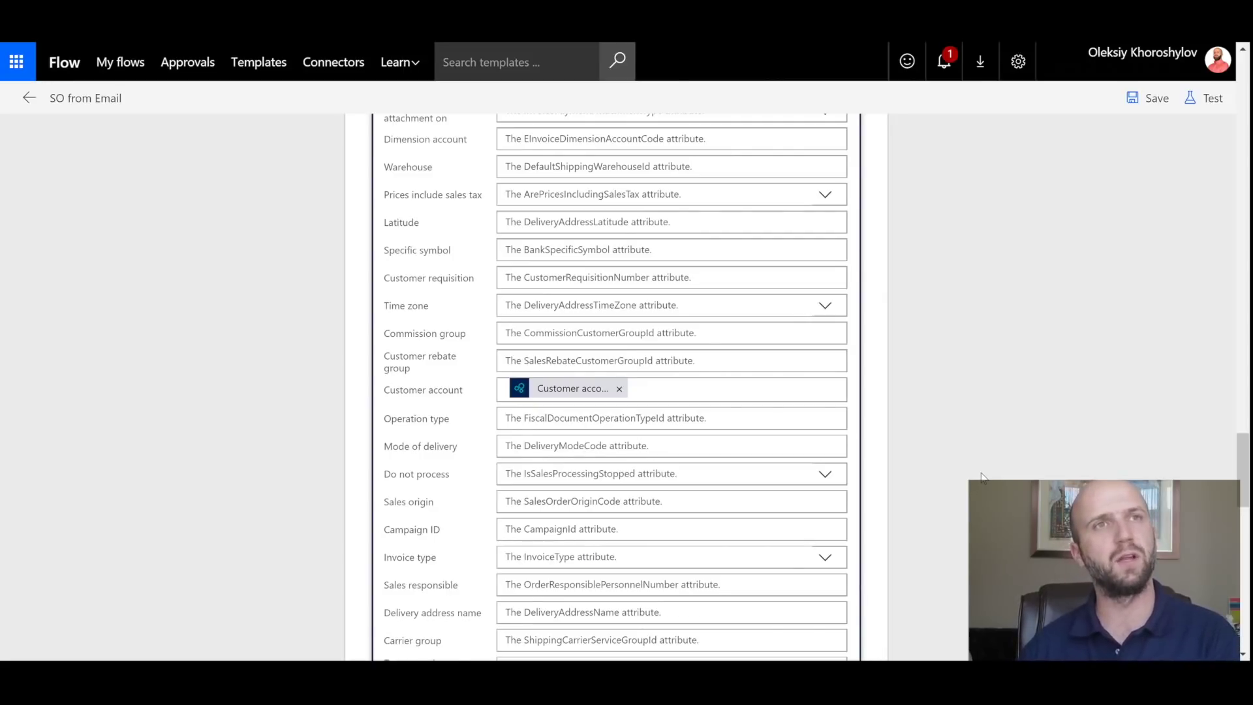
left_click(470, 338)
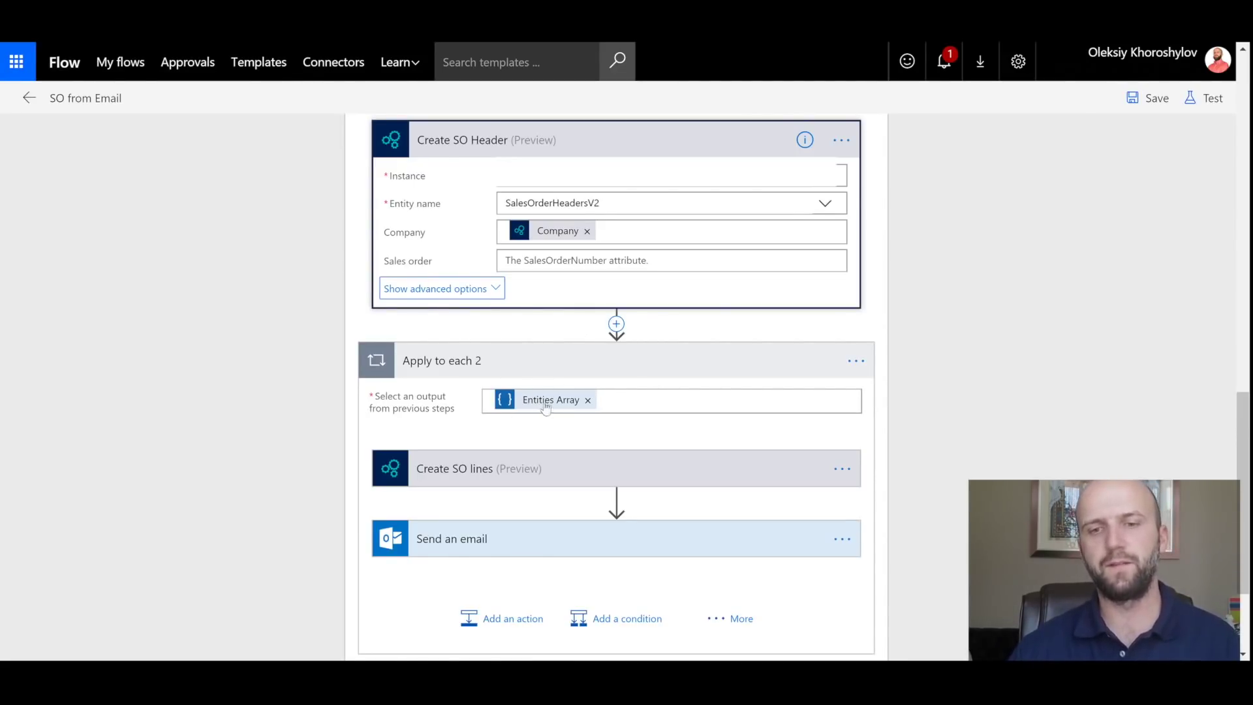
mouse_move(559, 409)
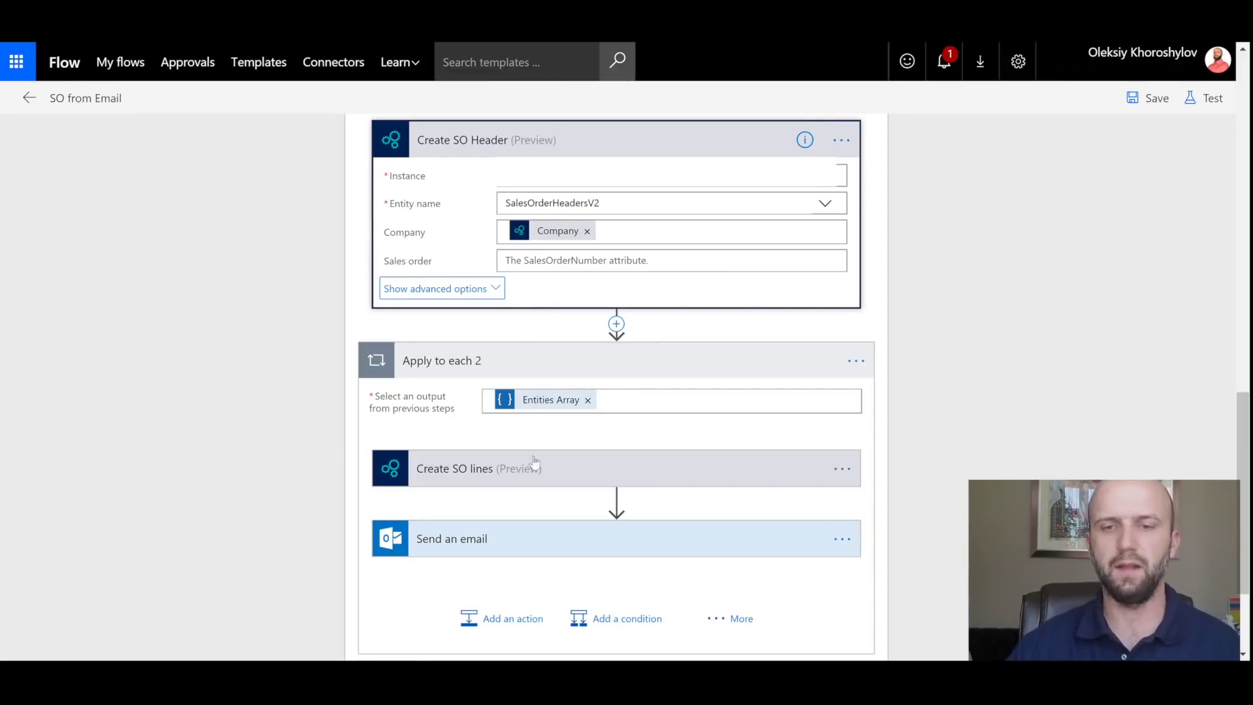
Expand Create SO lines and review its line fields, including Sales order from the header
left_click(500, 471)
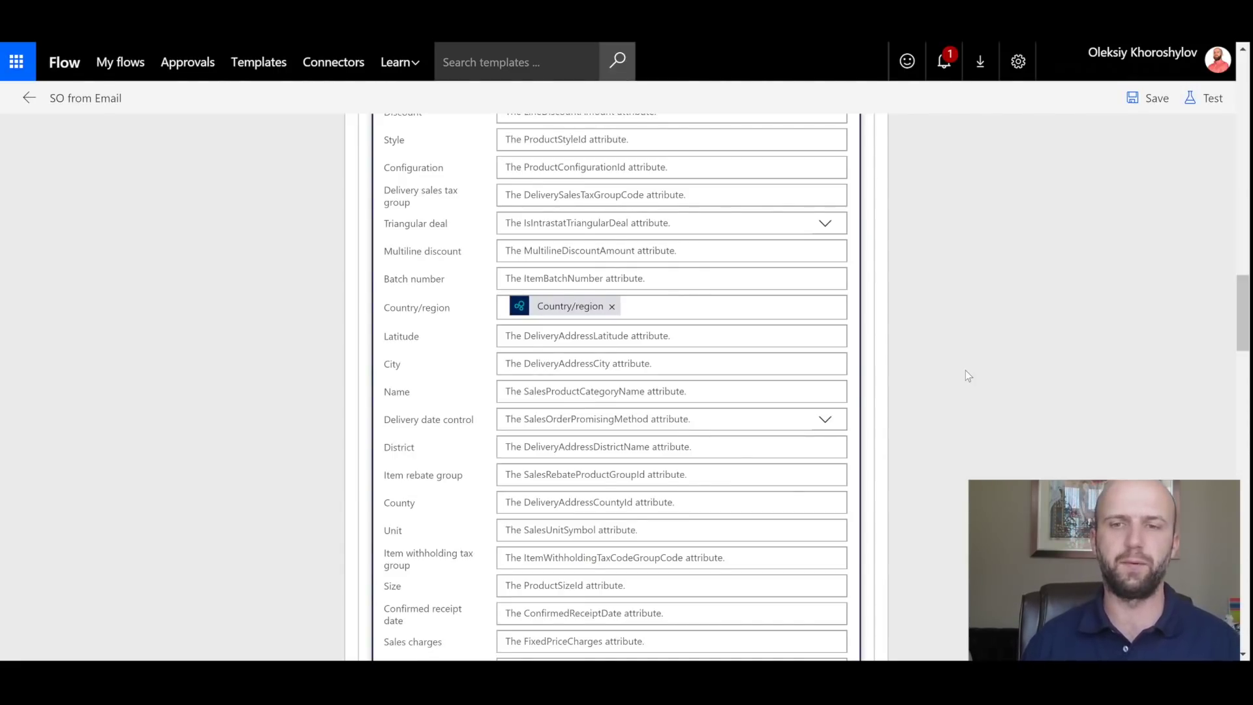
scroll(968, 375, "down", 15)
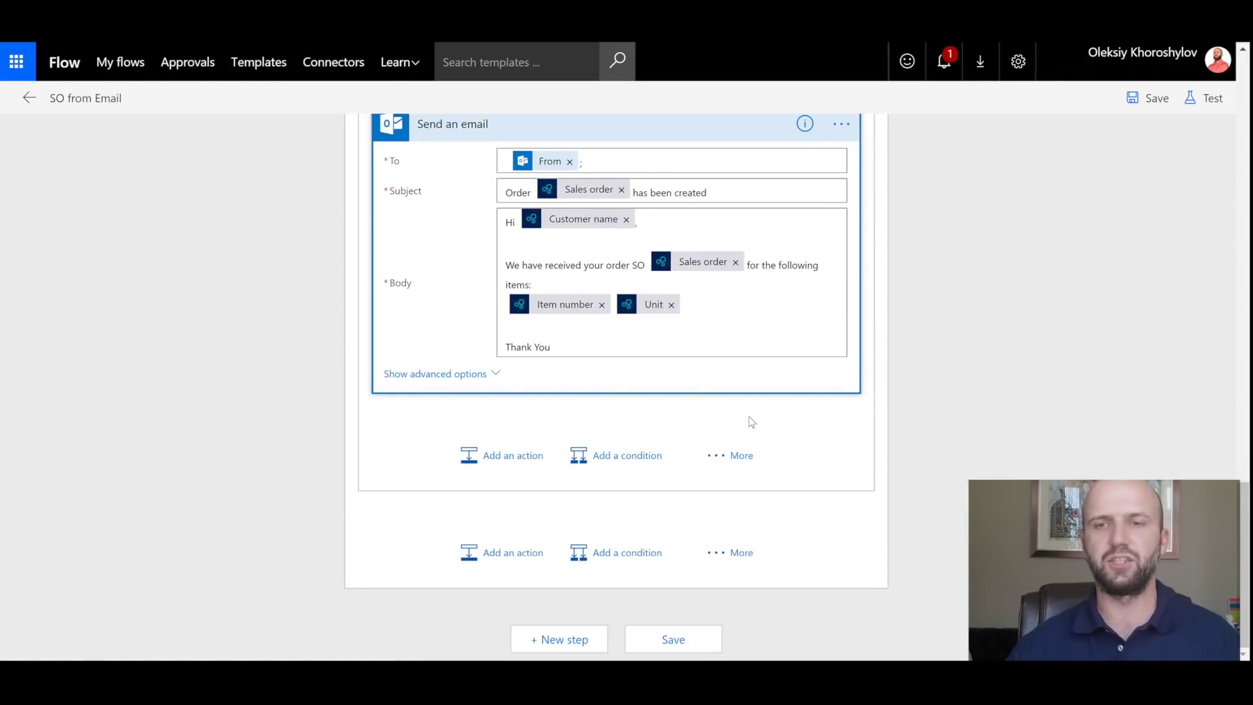
scroll(896, 443, "up", 1)
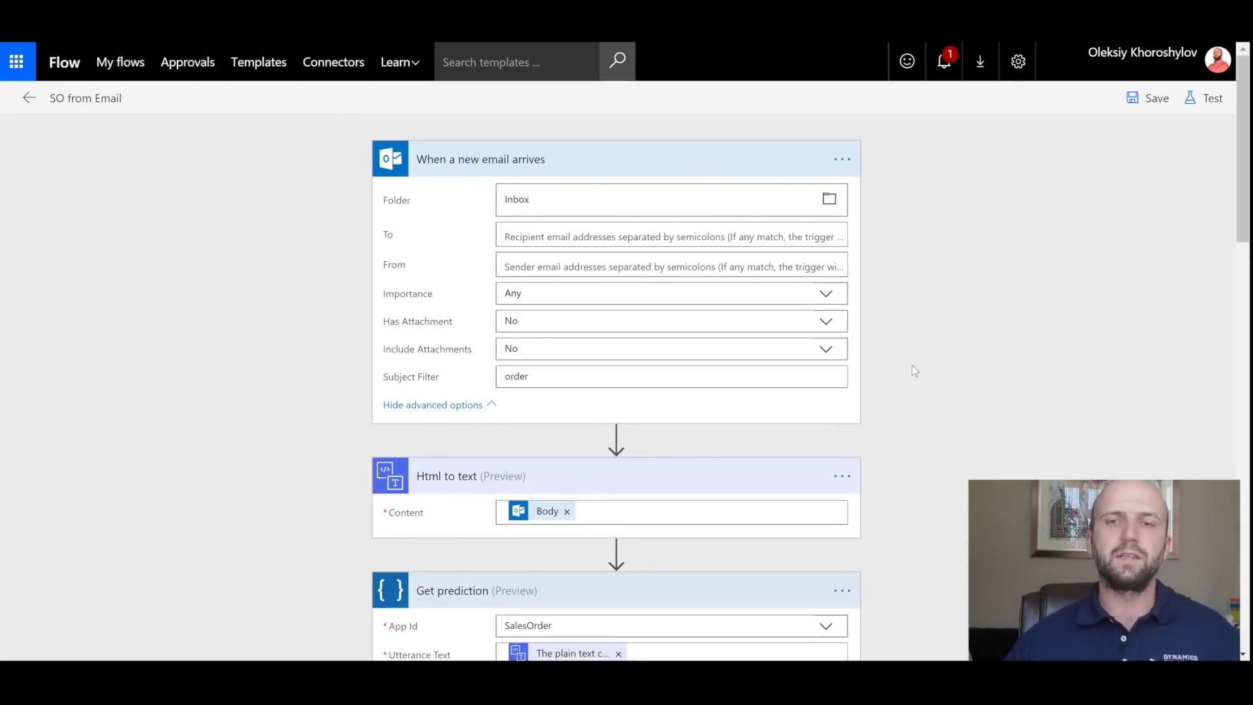
Save the flow and start a test run triggered by a real incoming email
left_click(511, 175)
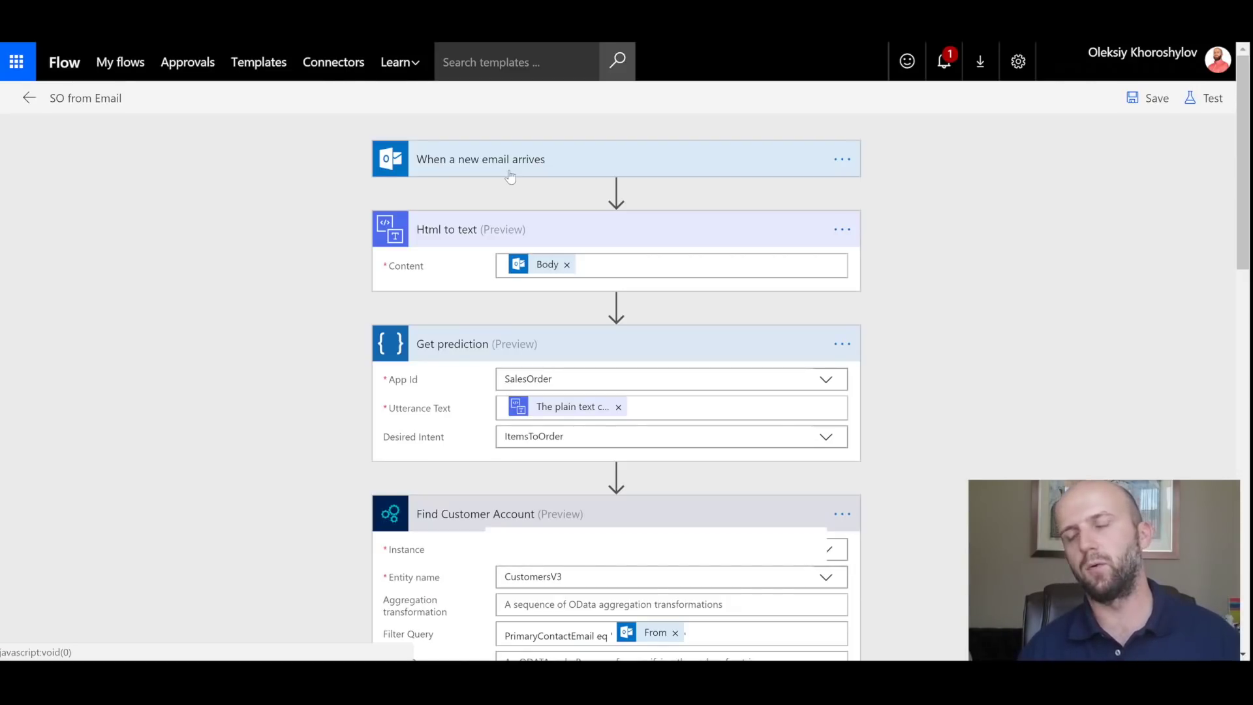
left_click(1209, 105)
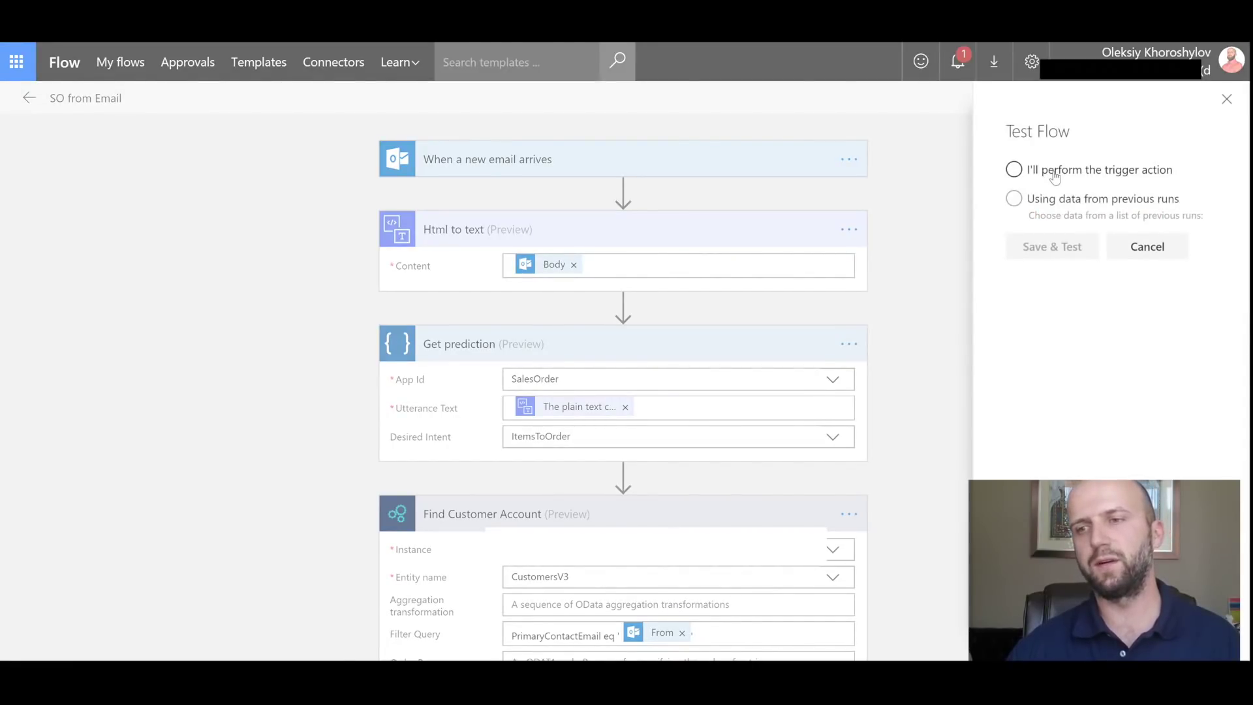
left_click(1055, 175)
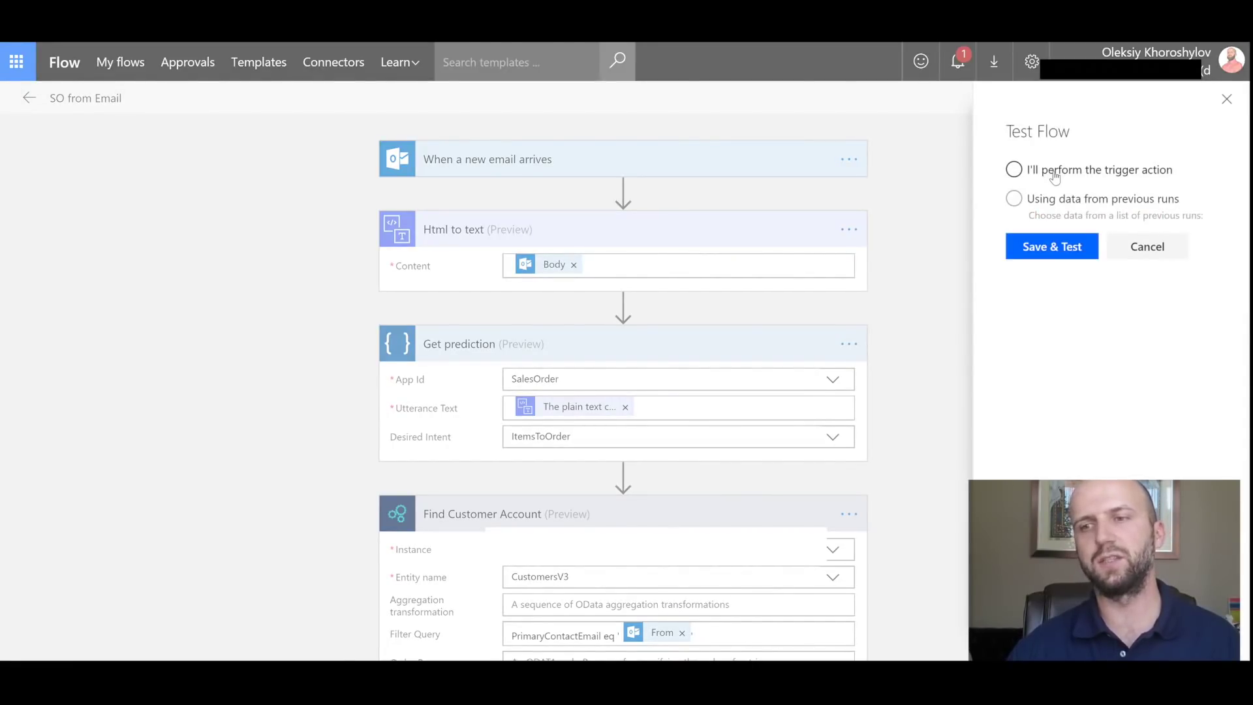
left_click(1071, 254)
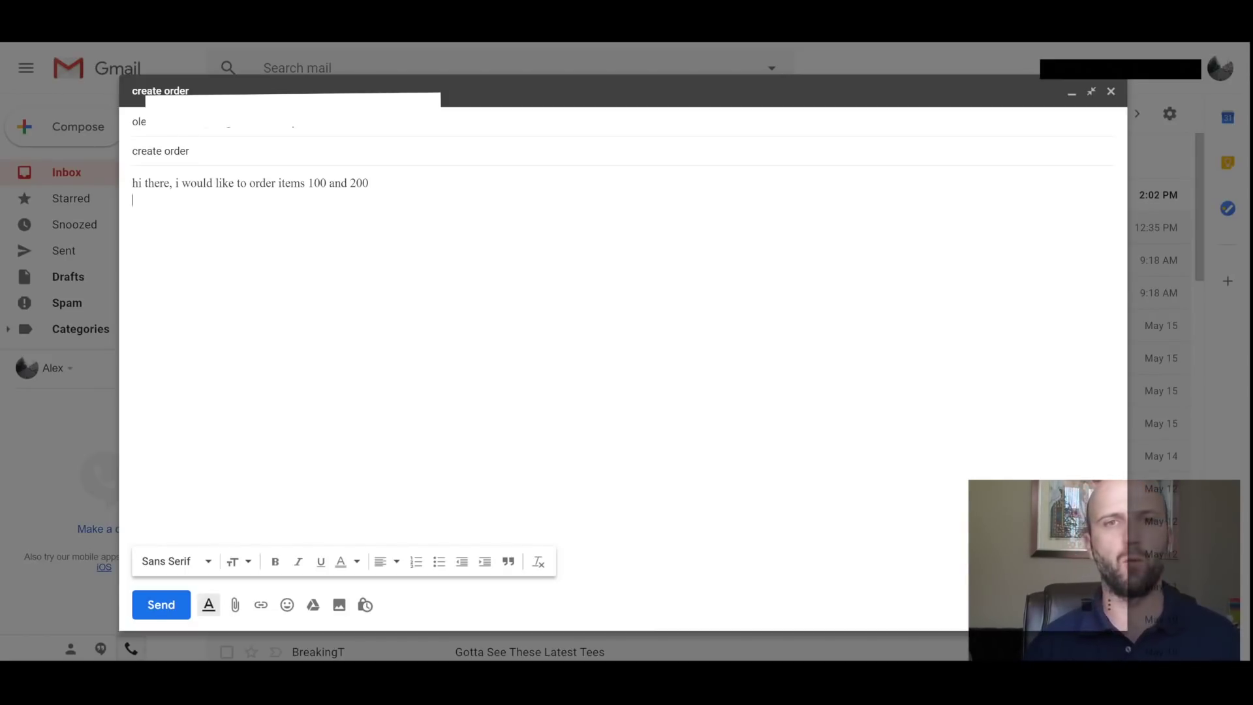
Send the 'create order' email requesting items 100 and 200, then return to the flow
key("Return")
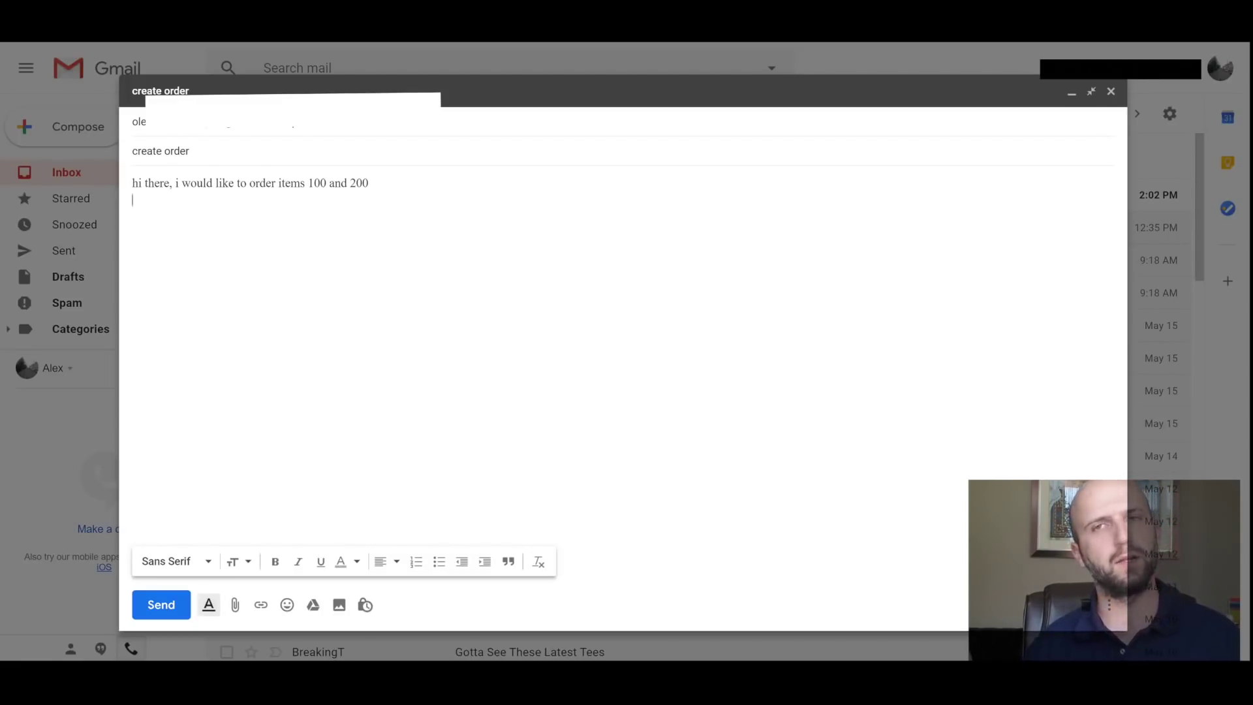
left_click(166, 609)
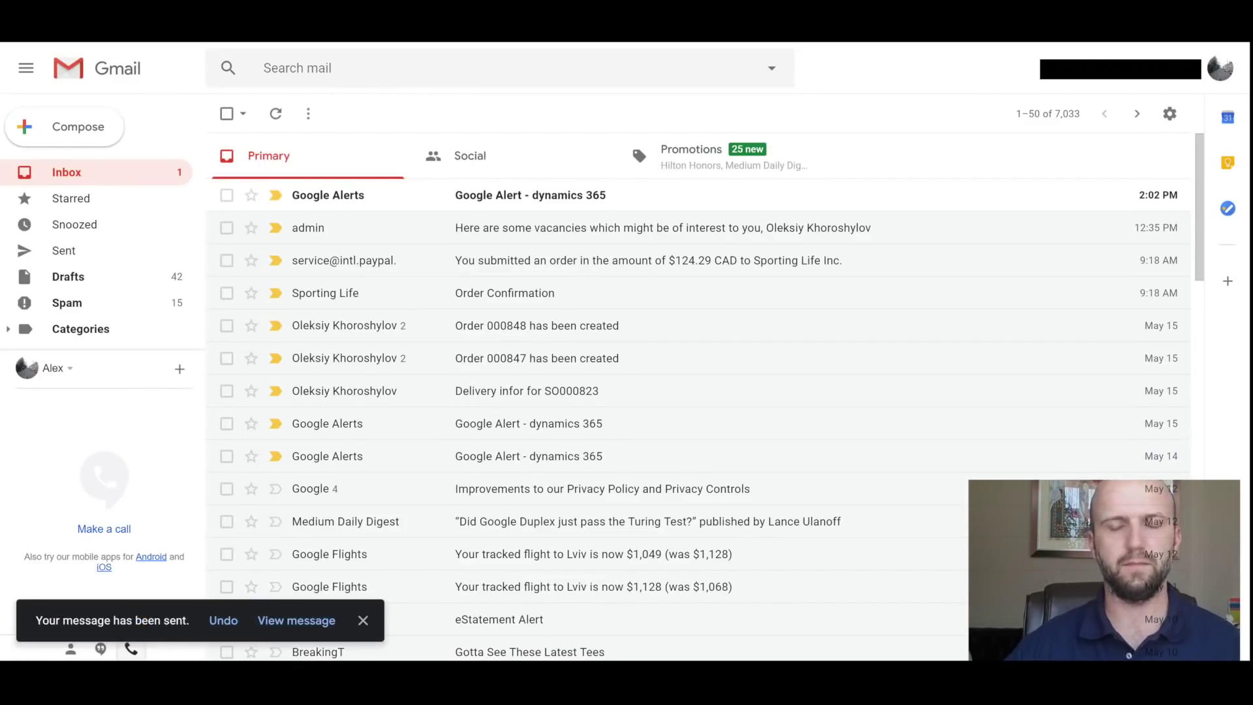
key("ctrl+Tab")
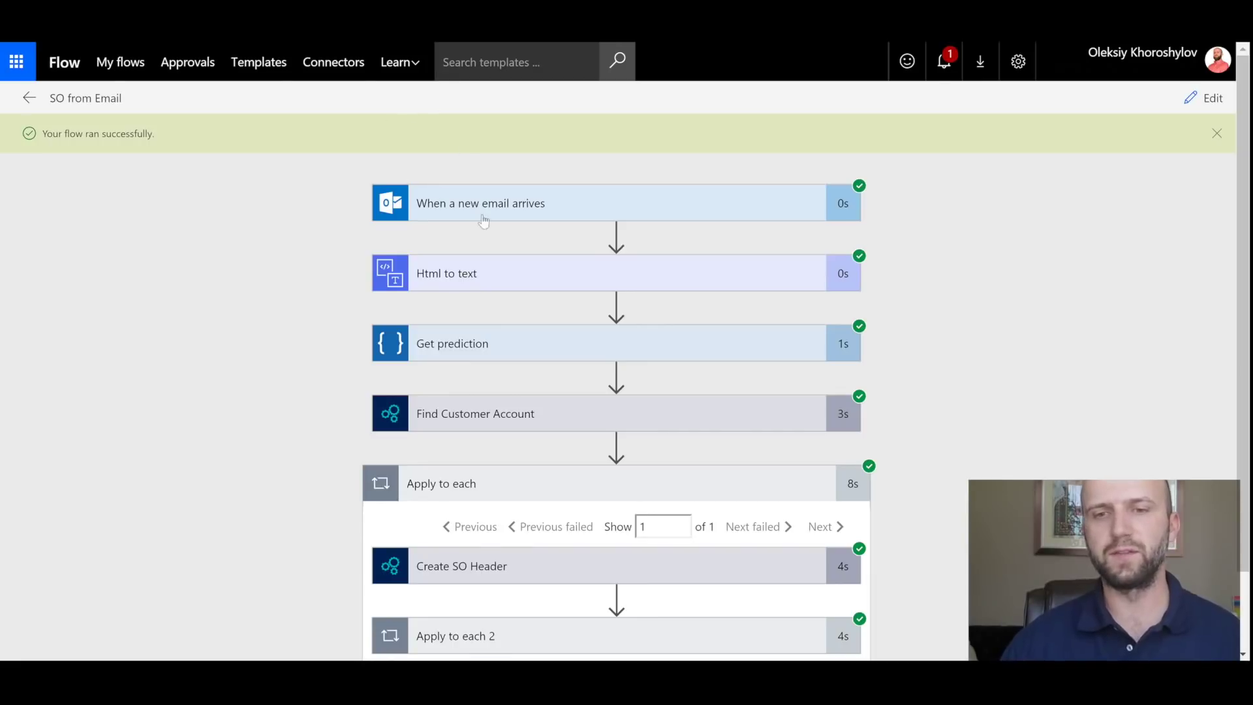
Inspect the run's Get prediction output: ItemsToOrder scoring 0.987186 with item entities 100 and 200
left_click(493, 348)
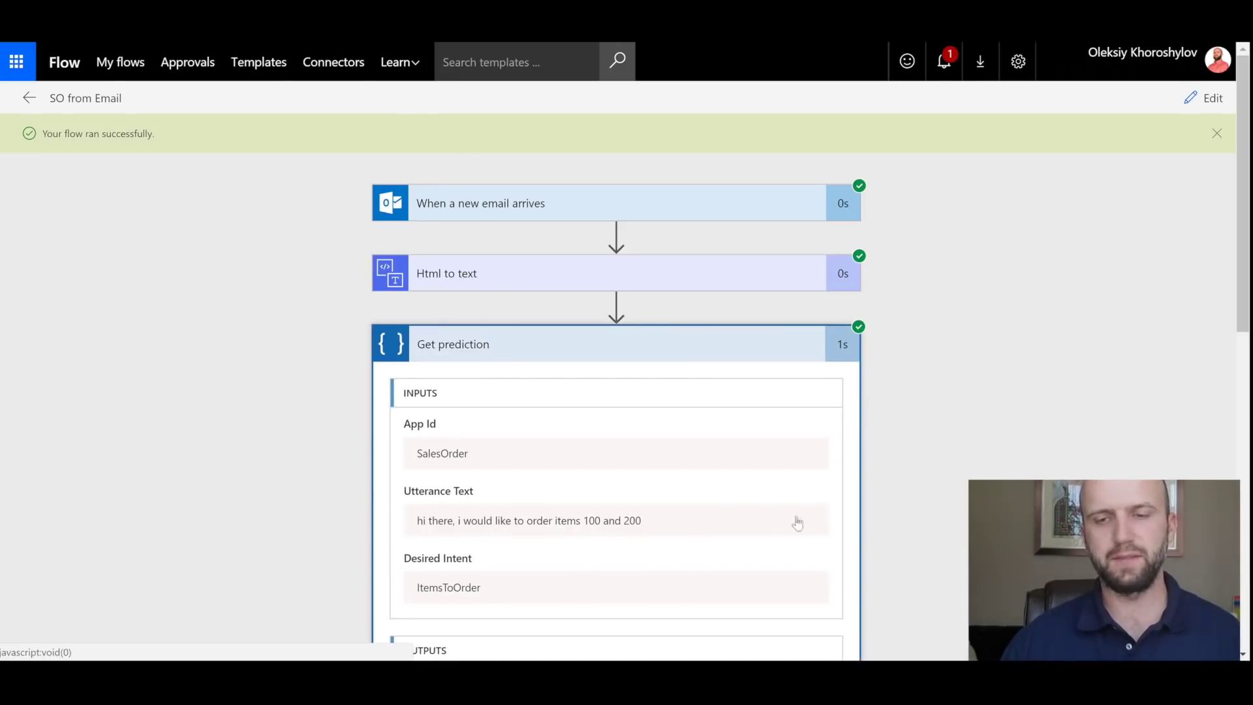
left_click_drag(1238, 289, 1238, 379)
scroll(842, 609, "down", 3)
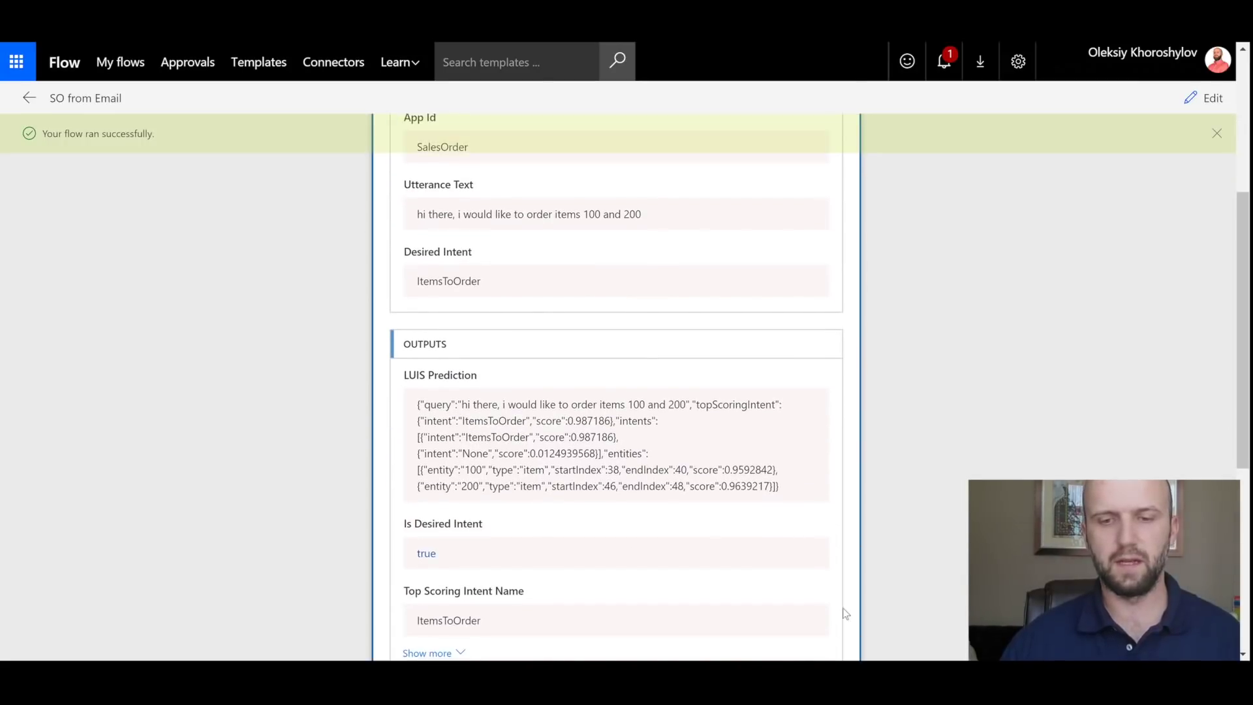
scroll(653, 568, "down", 2)
left_click(423, 569)
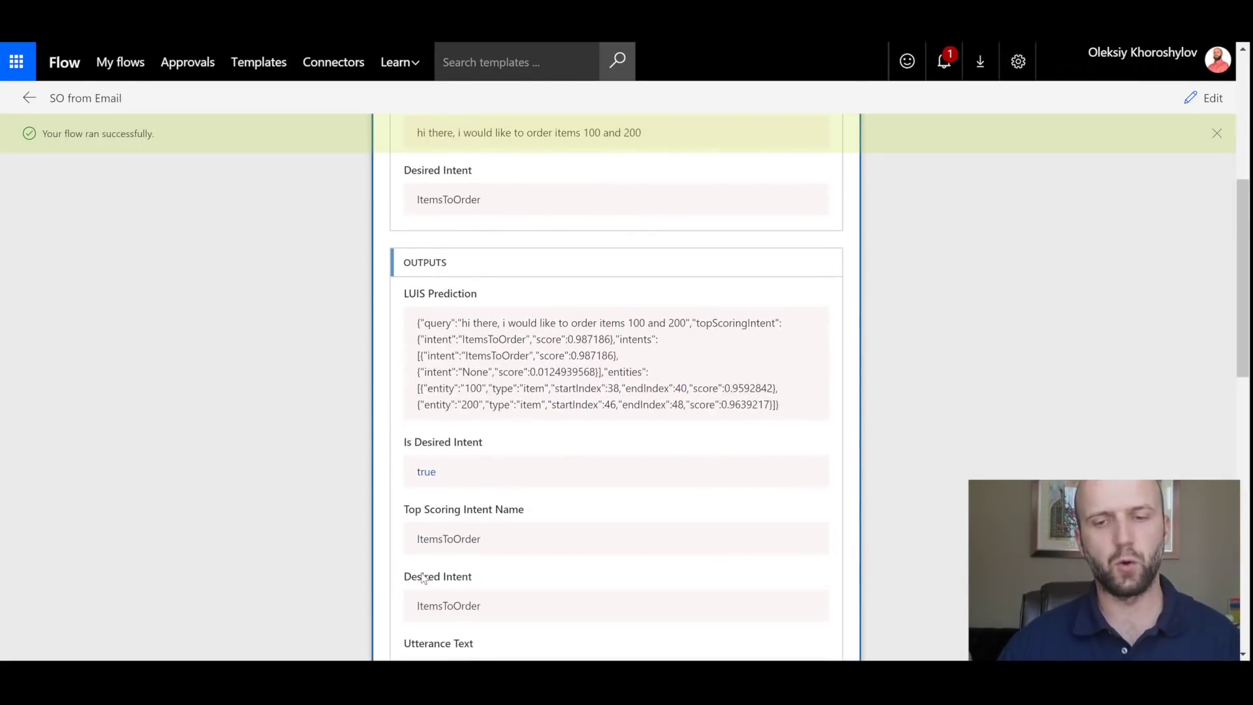
scroll(547, 557, "down", 3)
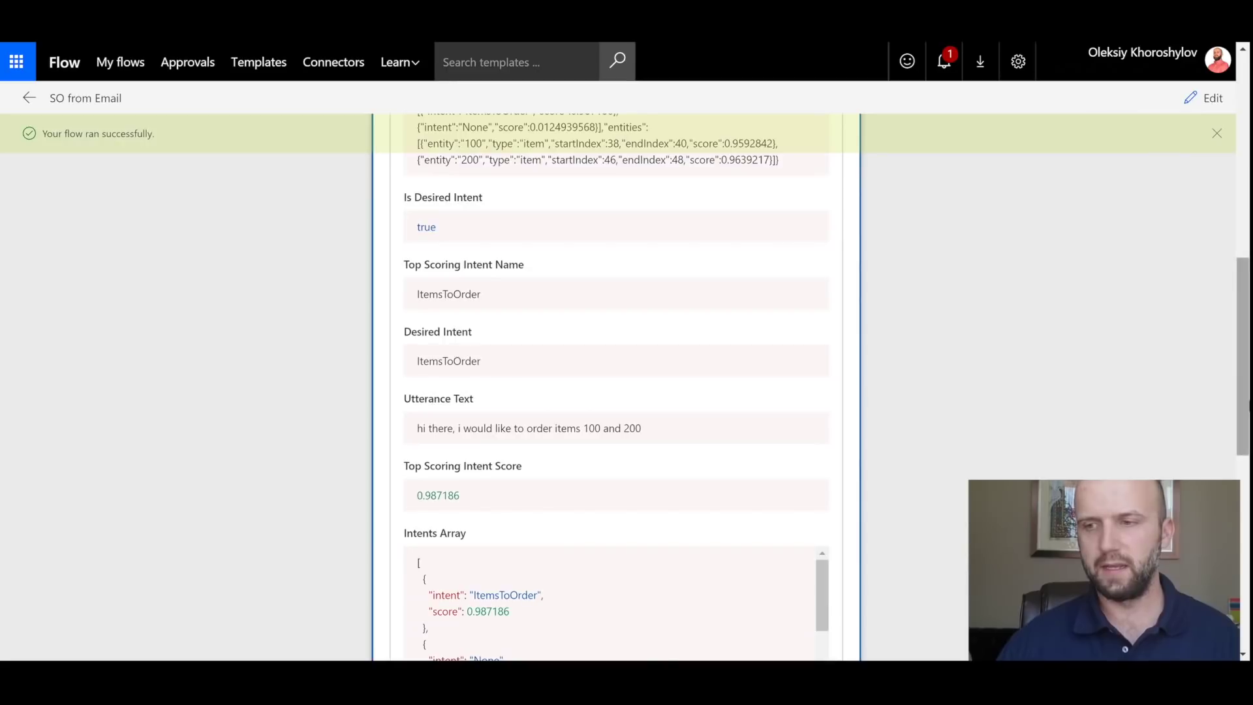
left_click_drag(1245, 409, 1245, 516)
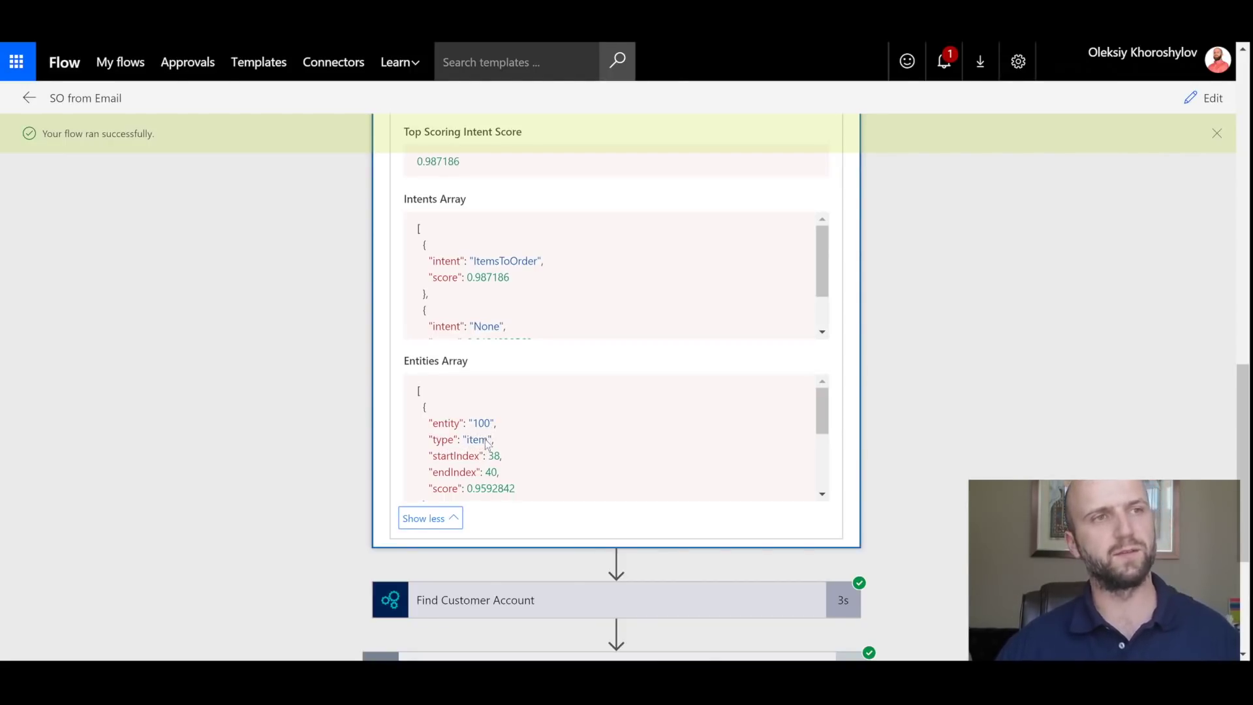
left_click_drag(824, 414, 824, 457)
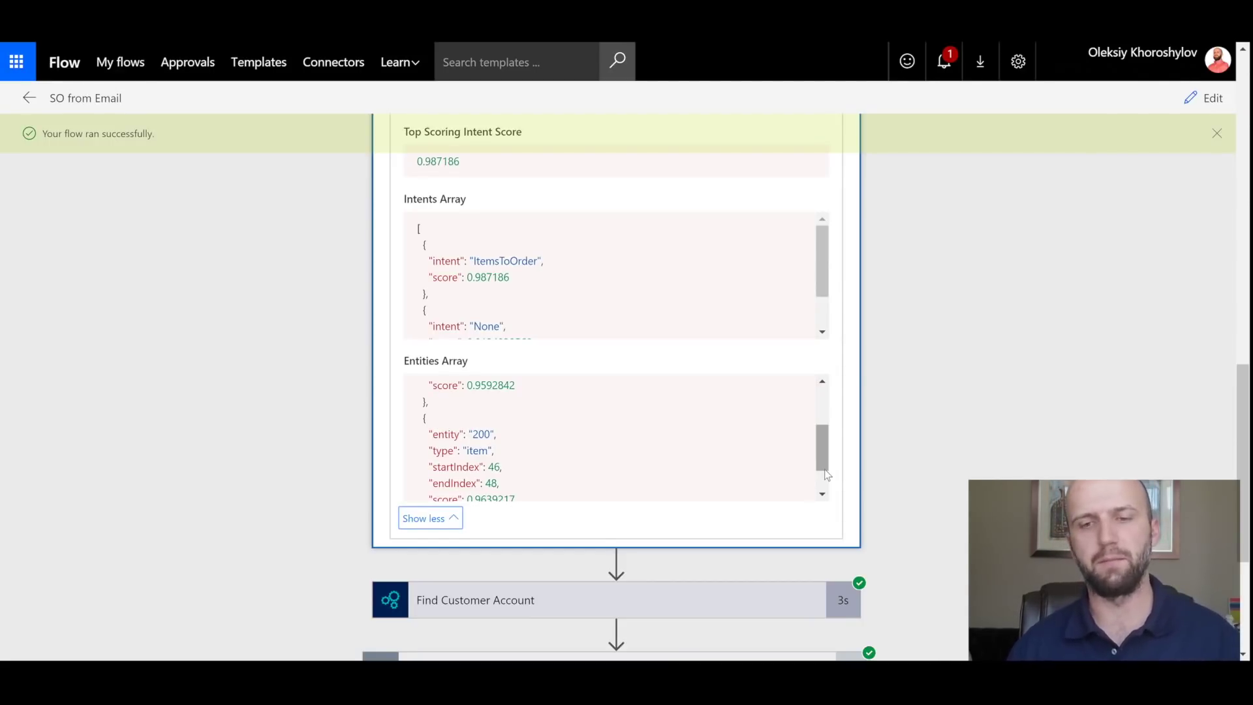
Expand the Find Customer Account run details and check the company id usmf in the response
scroll(175, 300, "down", 4)
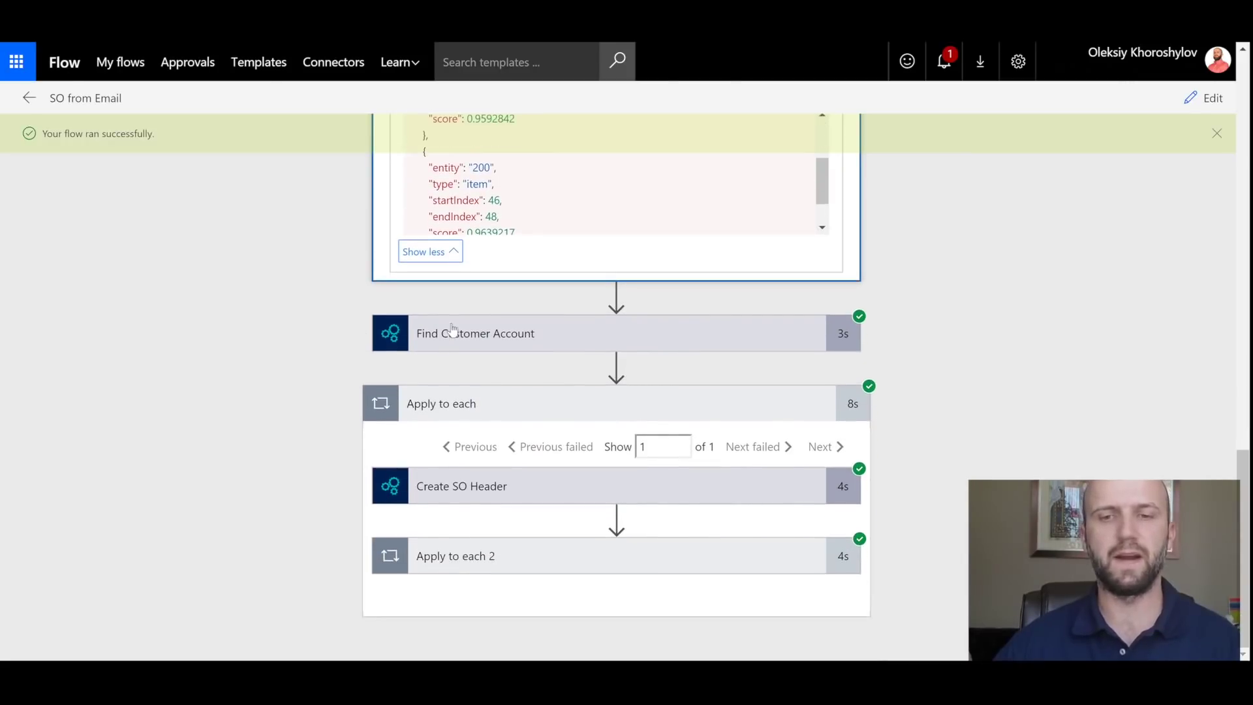
left_click(458, 336)
left_click_drag(1244, 438, 1244, 441)
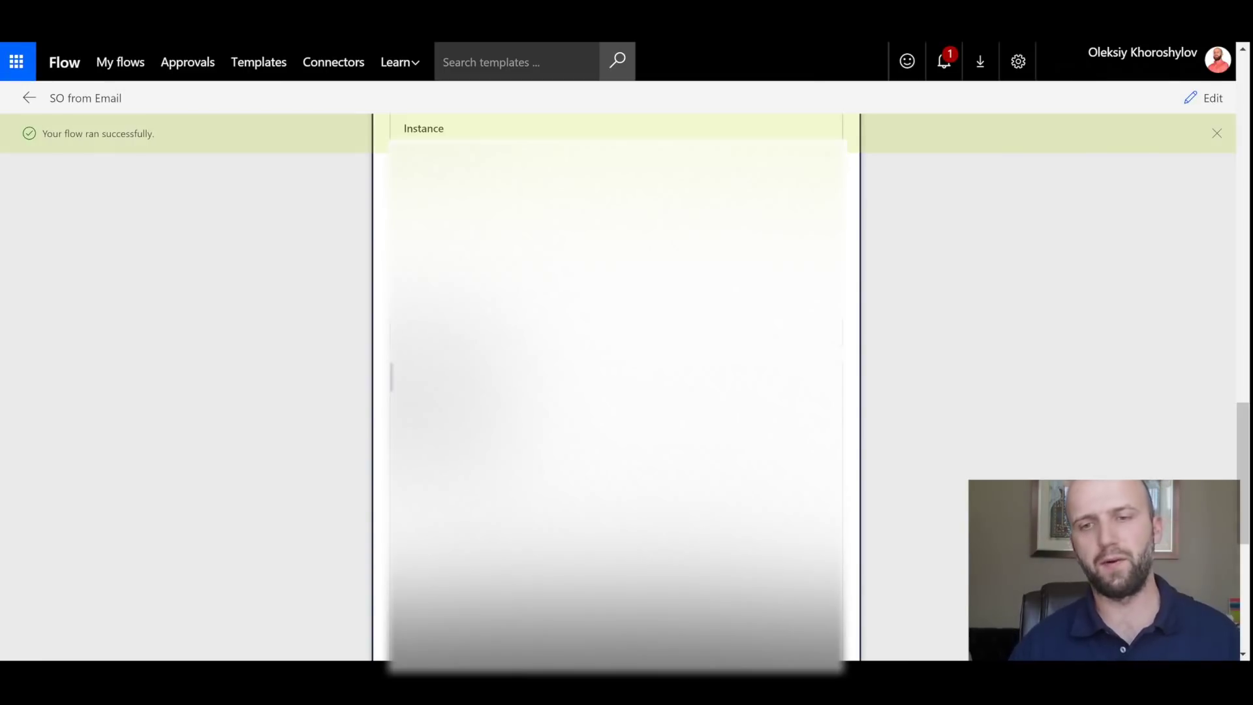
scroll(901, 453, "down", 10)
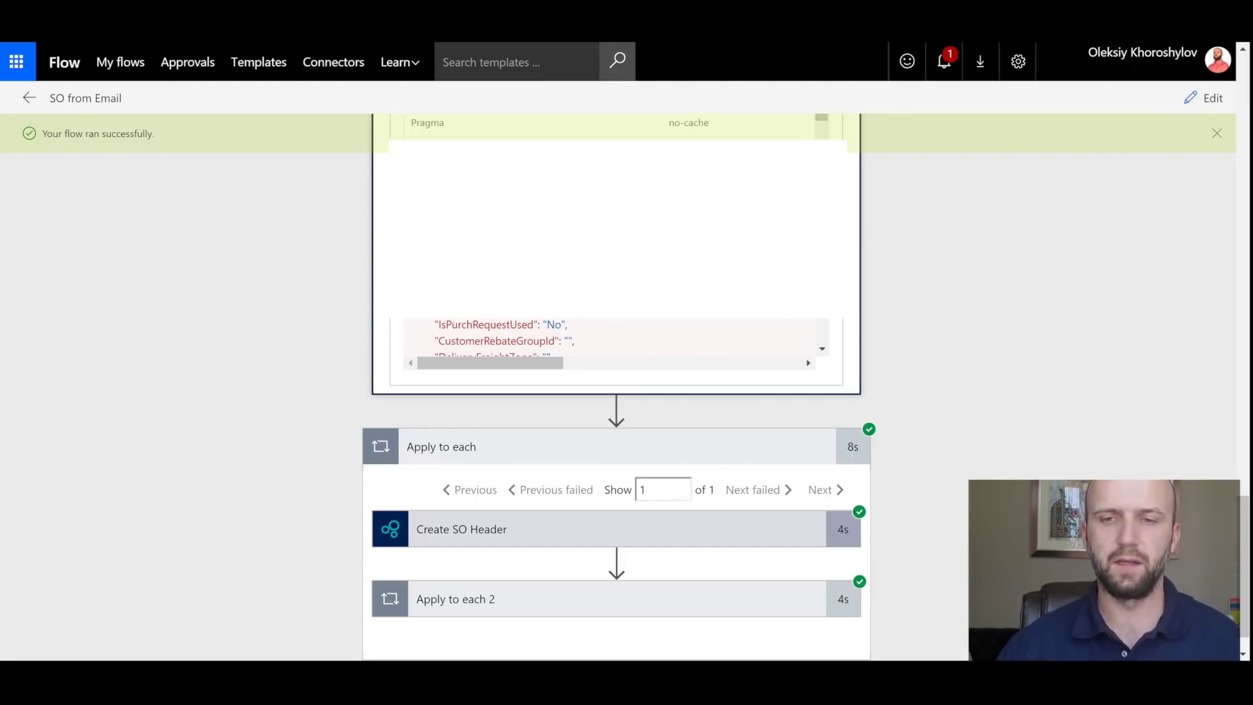
double_click(515, 276)
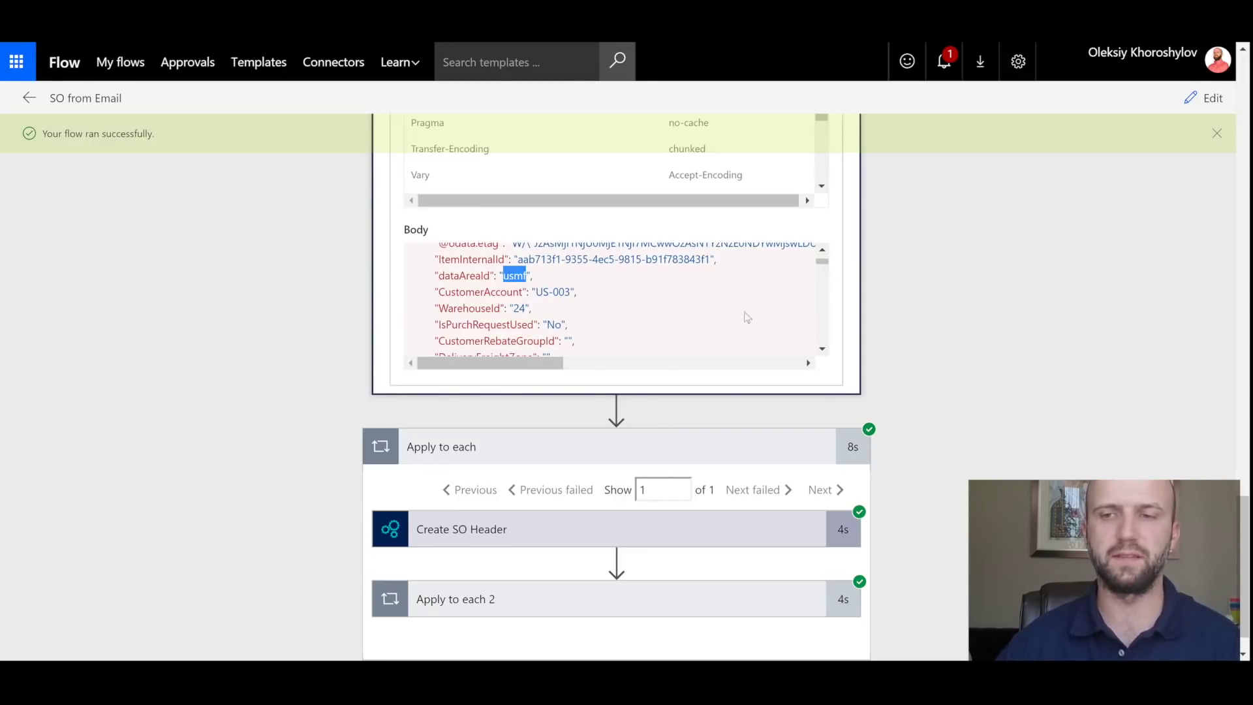
Confirm the returned customer Forest Wholesales, then scroll to Create SO Header outputs showing order 000849
scroll(824, 344, "down", 3)
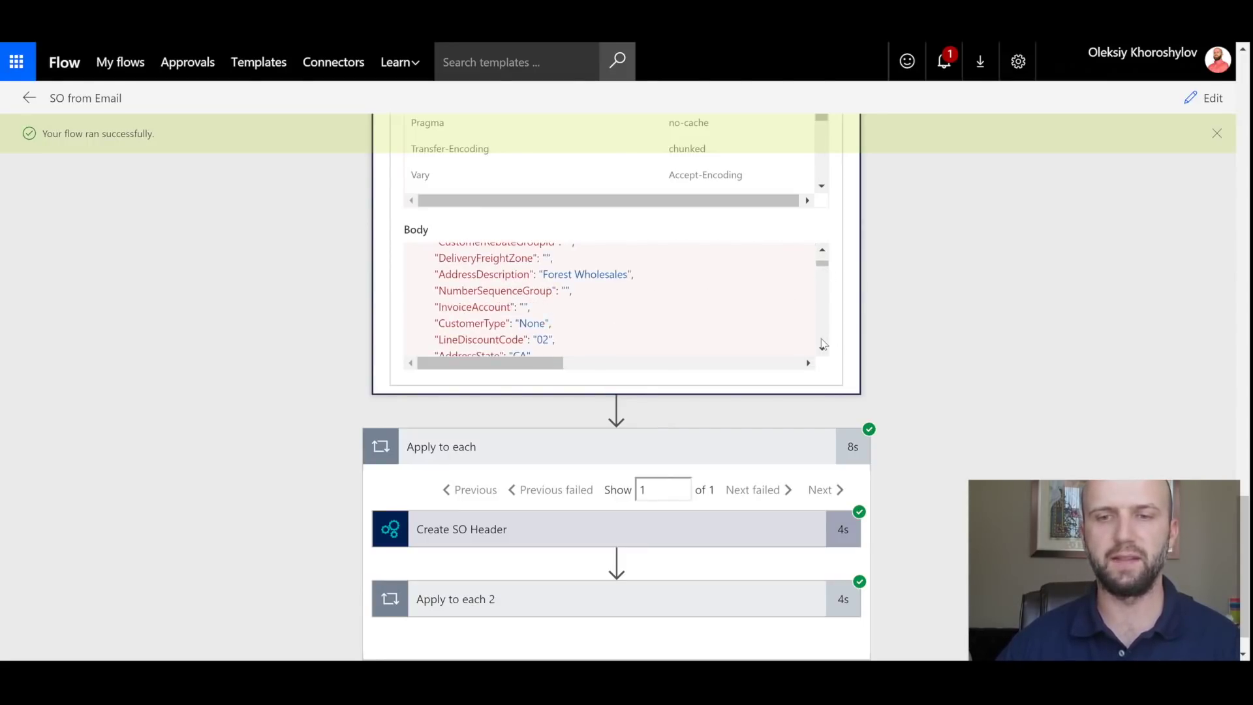
left_click_drag(634, 275, 543, 277)
left_click(915, 343)
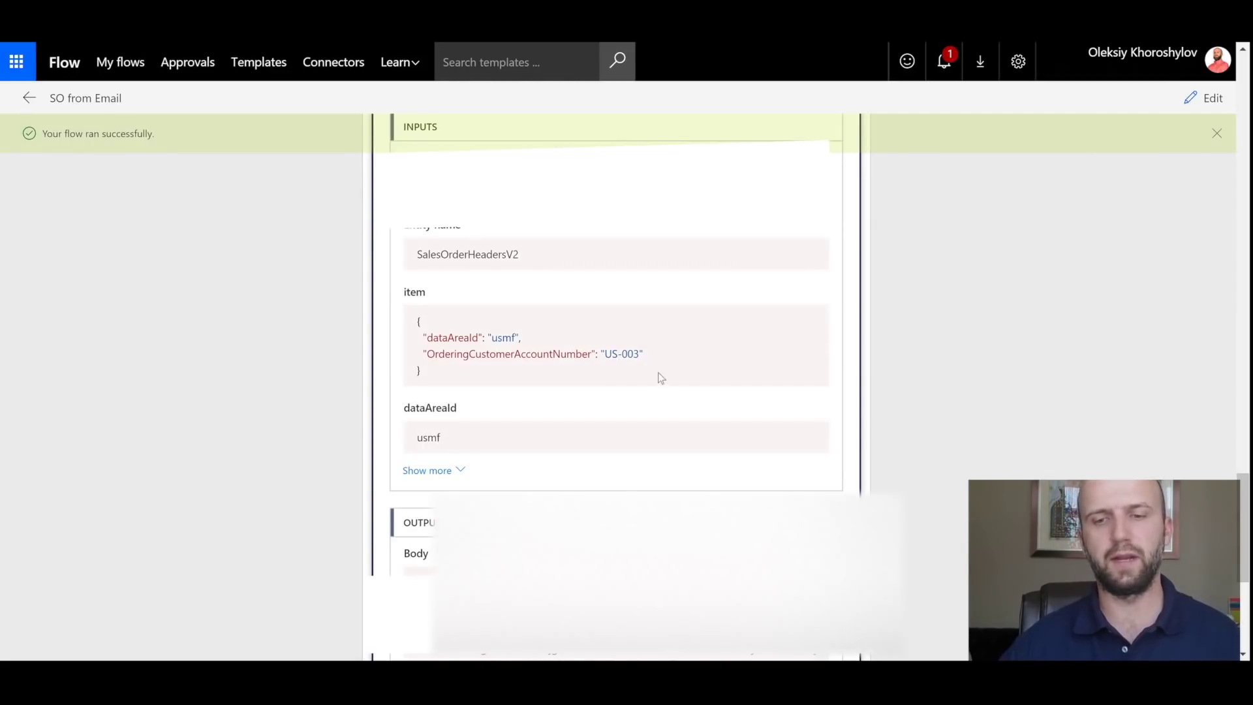
scroll(659, 375, "down", 3)
scroll(661, 378, "up", 5)
scroll(661, 377, "down", 3)
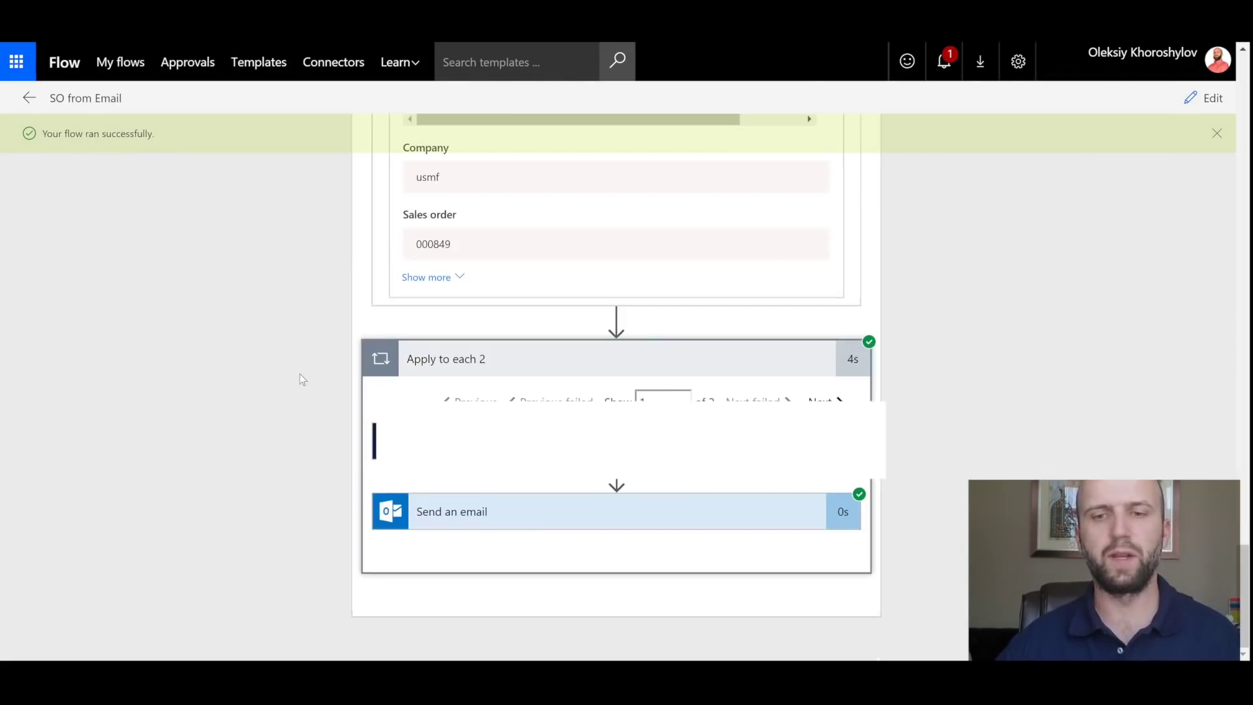
Expand Create SO lines and confirm iteration 1 posts item 100 and iteration 2 item 200 to order 000849
left_click(474, 444)
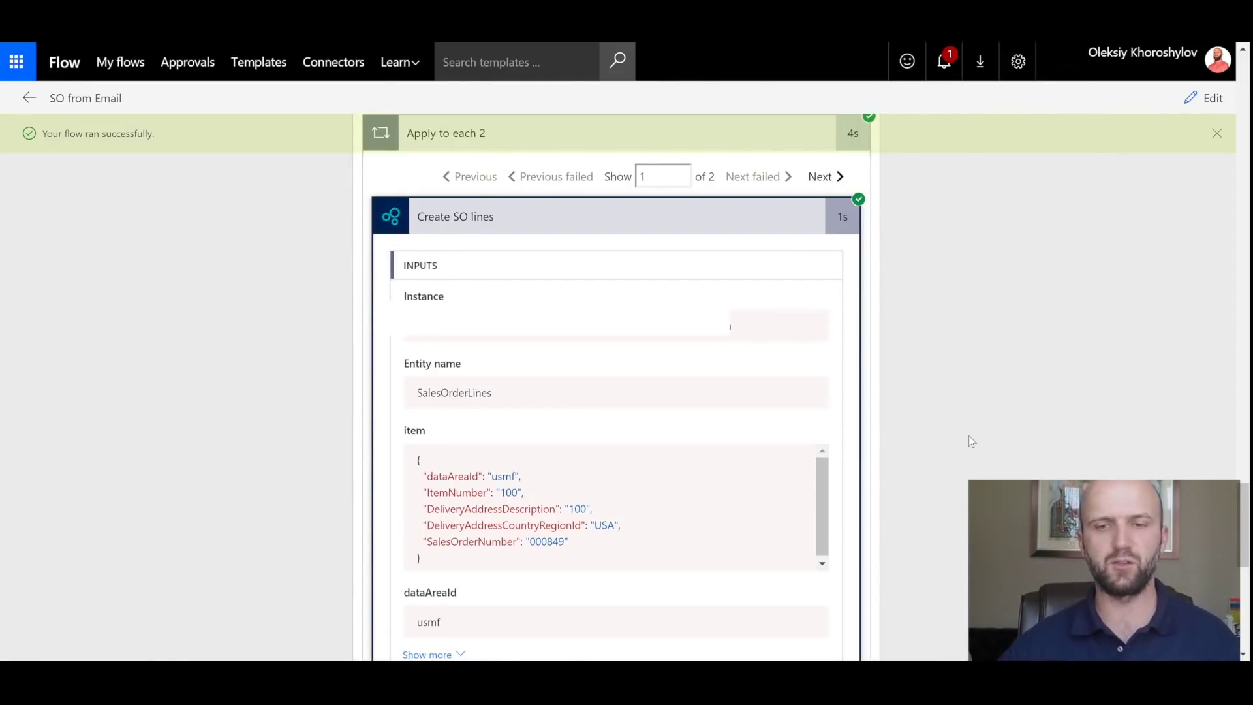
double_click(510, 494)
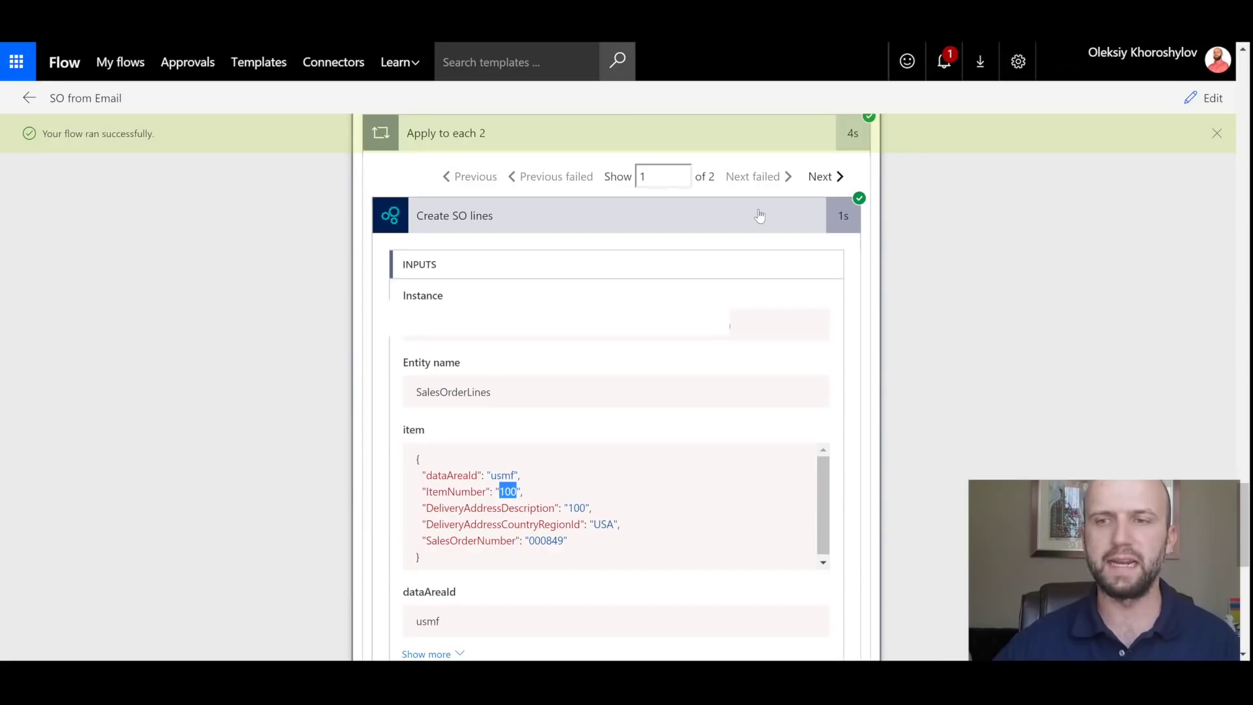
left_click(822, 177)
scroll(895, 323, "up", 5)
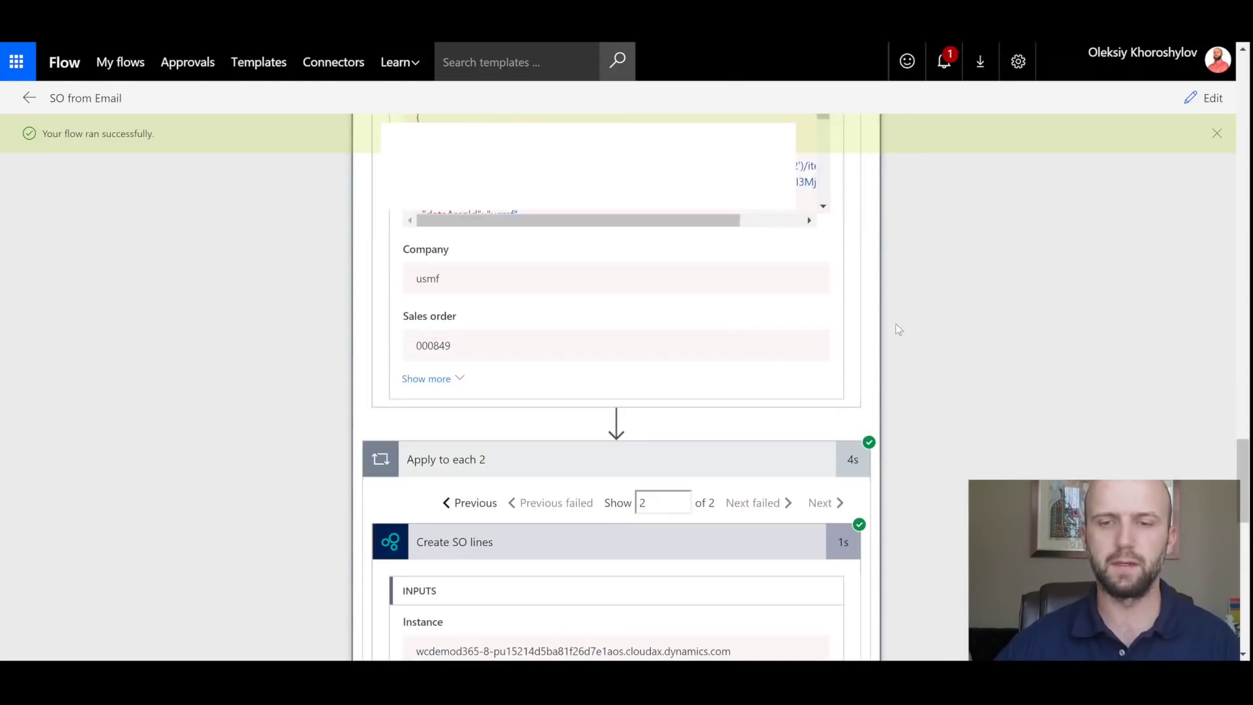
scroll(896, 323, "down", 5)
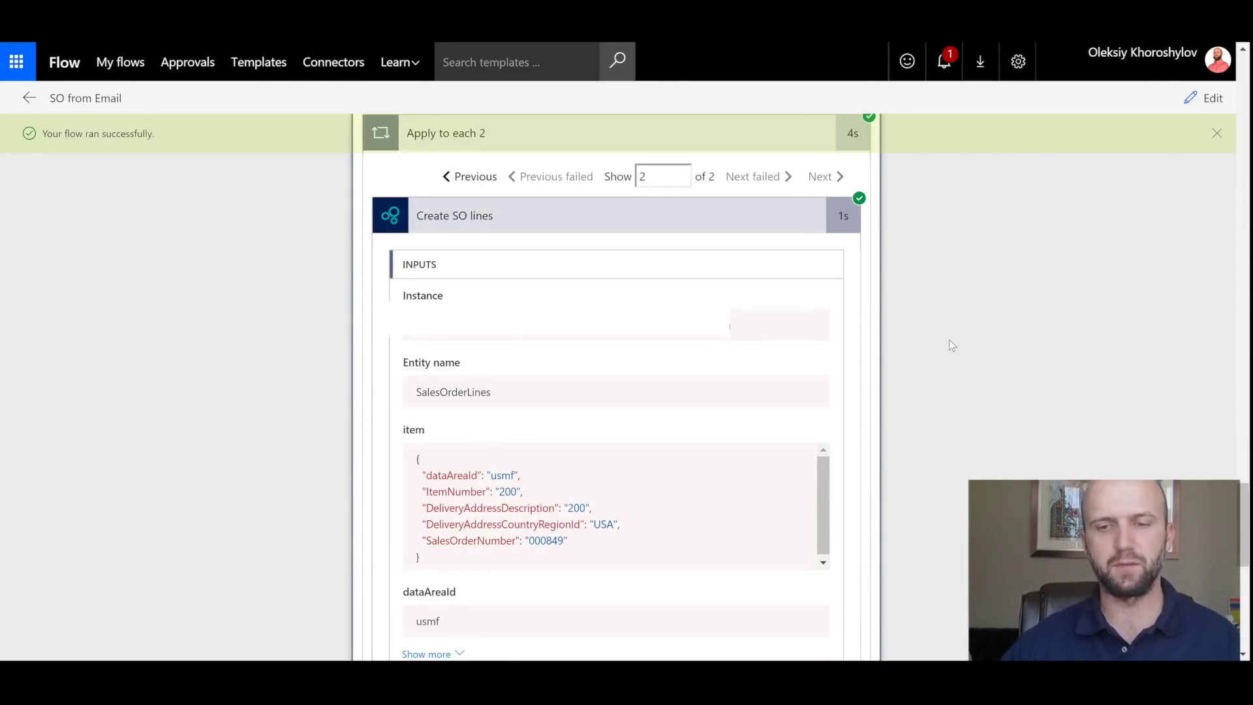
double_click(554, 542)
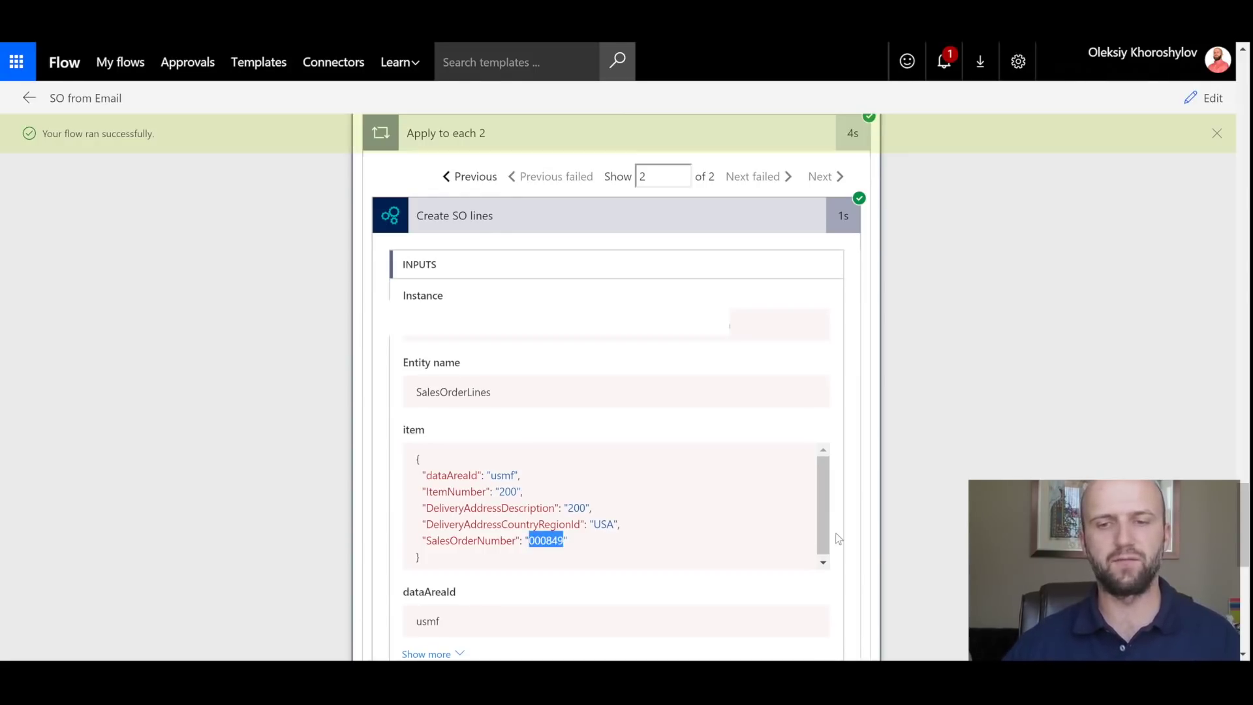
double_click(506, 492)
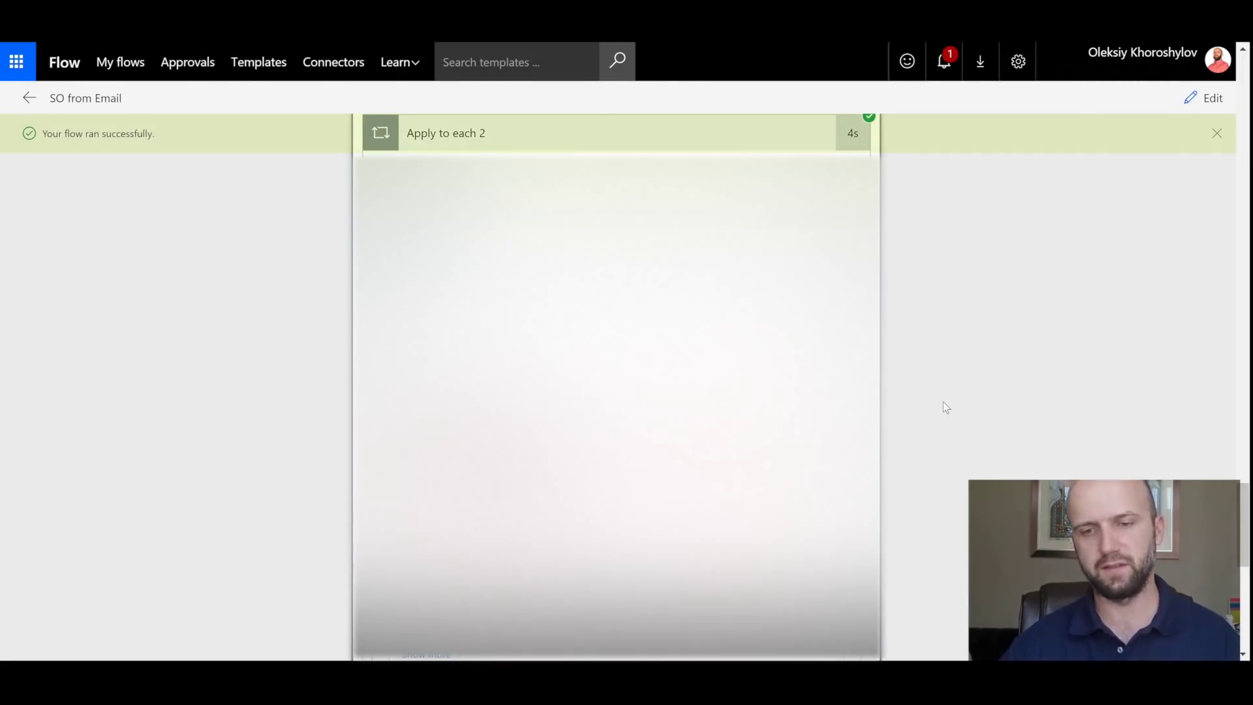
Review the Send an email step: subject 'Order 000849 has been created' and body listing 200 gal
scroll(898, 411, "down", 5)
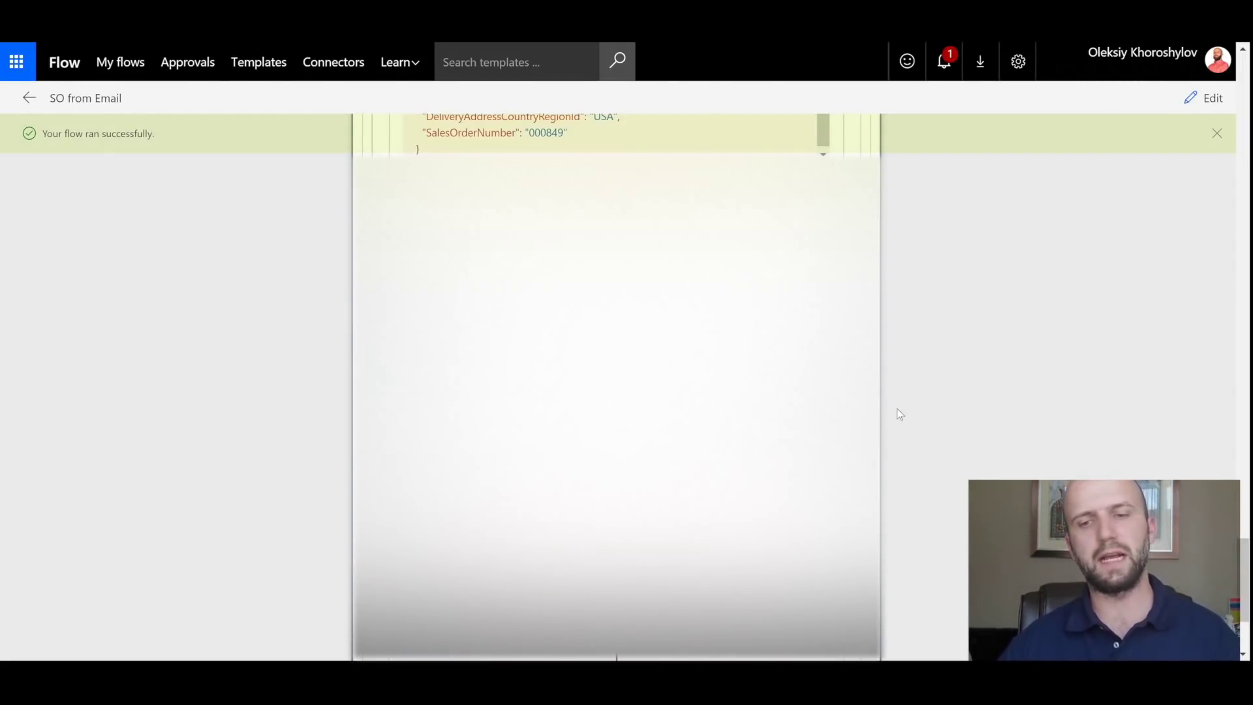
scroll(897, 409, "down", 2)
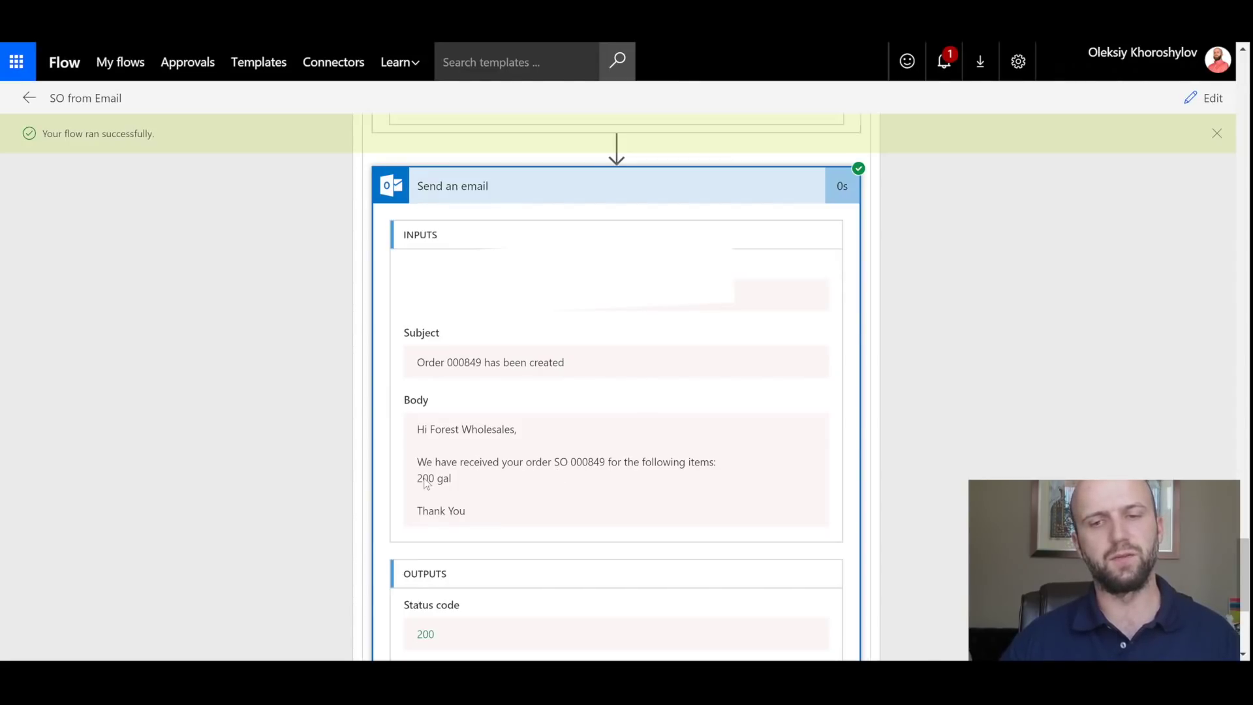
scroll(425, 483, "down", 3)
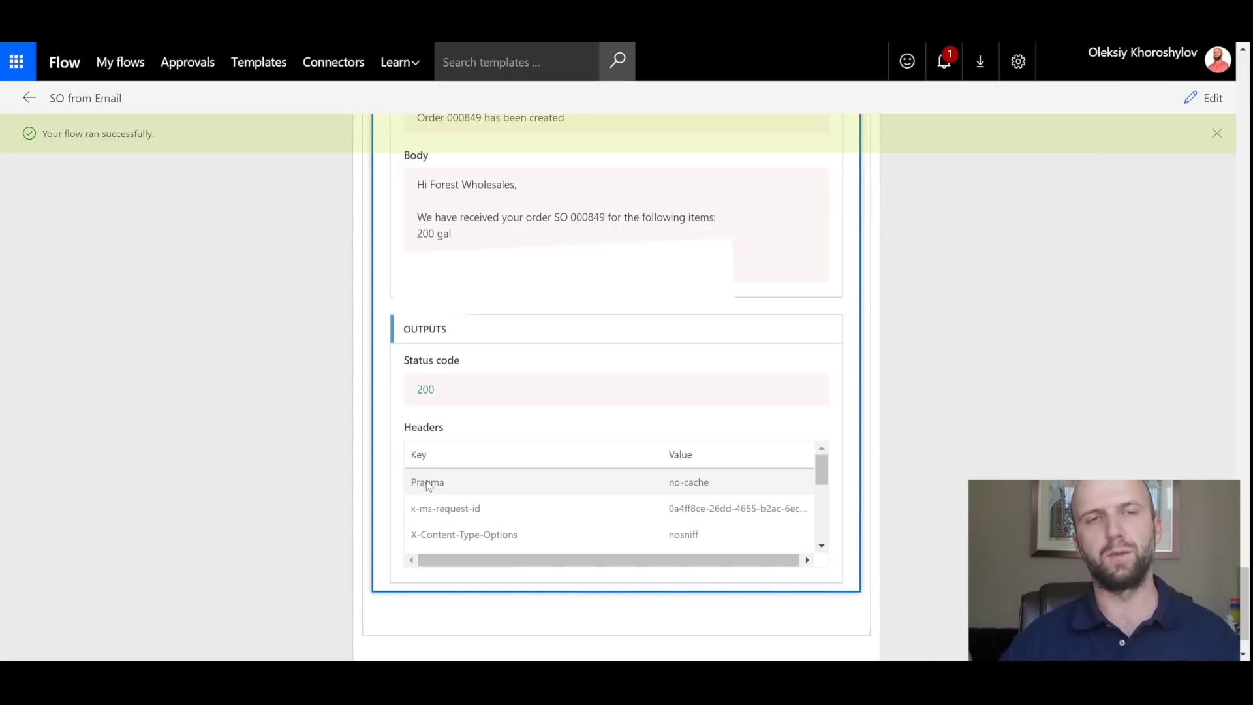
scroll(441, 464, "up", 2)
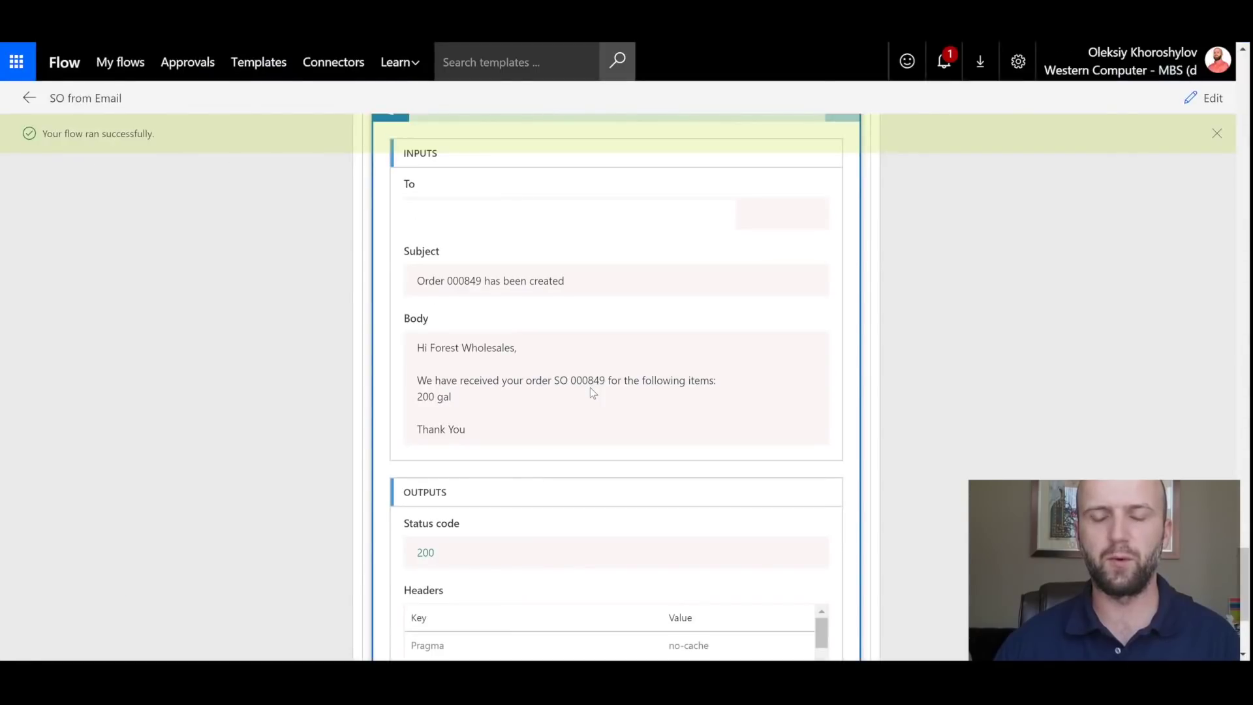
Open sales order 000849 from the Unconfirmed orders list in Dynamics 365 to view its two lines
double_click(590, 382)
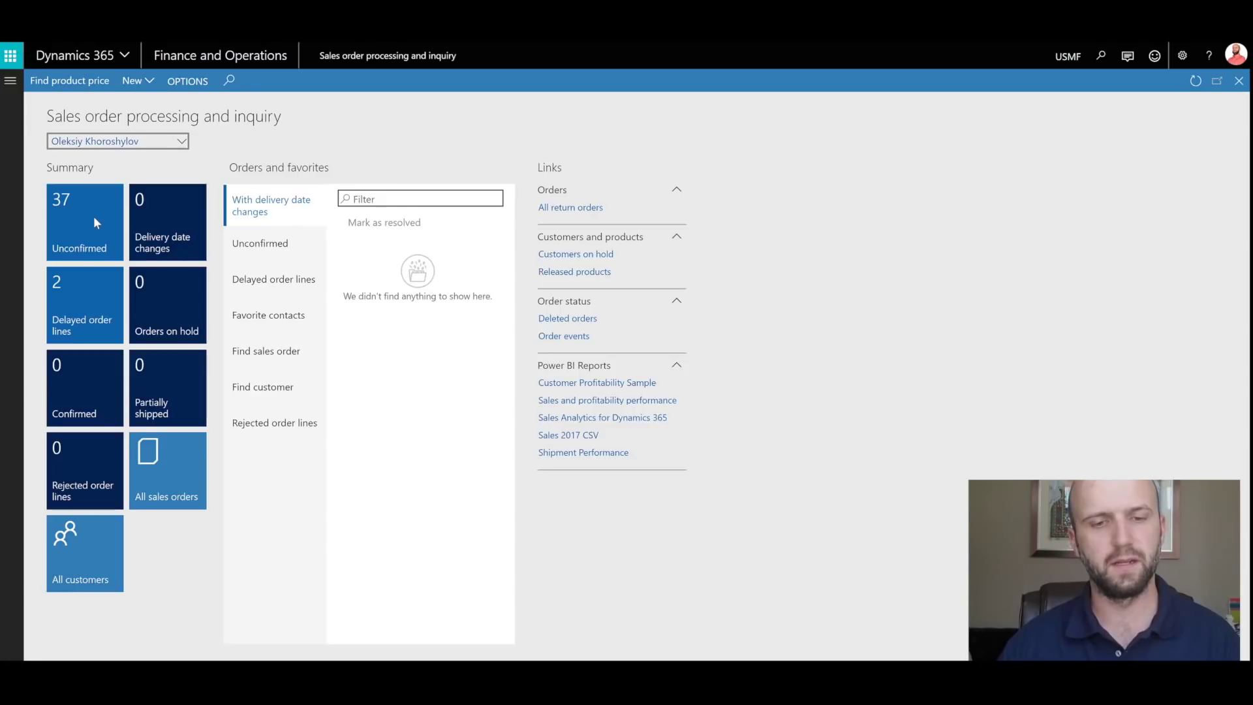
left_click(95, 220)
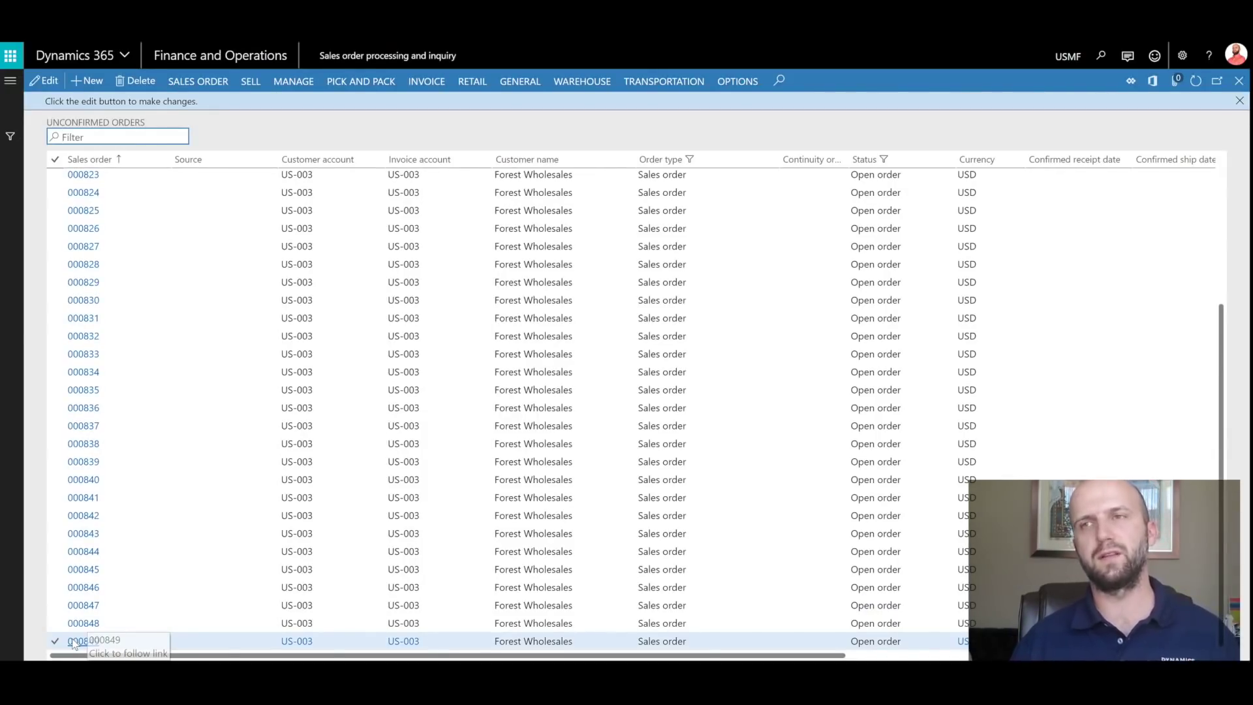
left_click(73, 642)
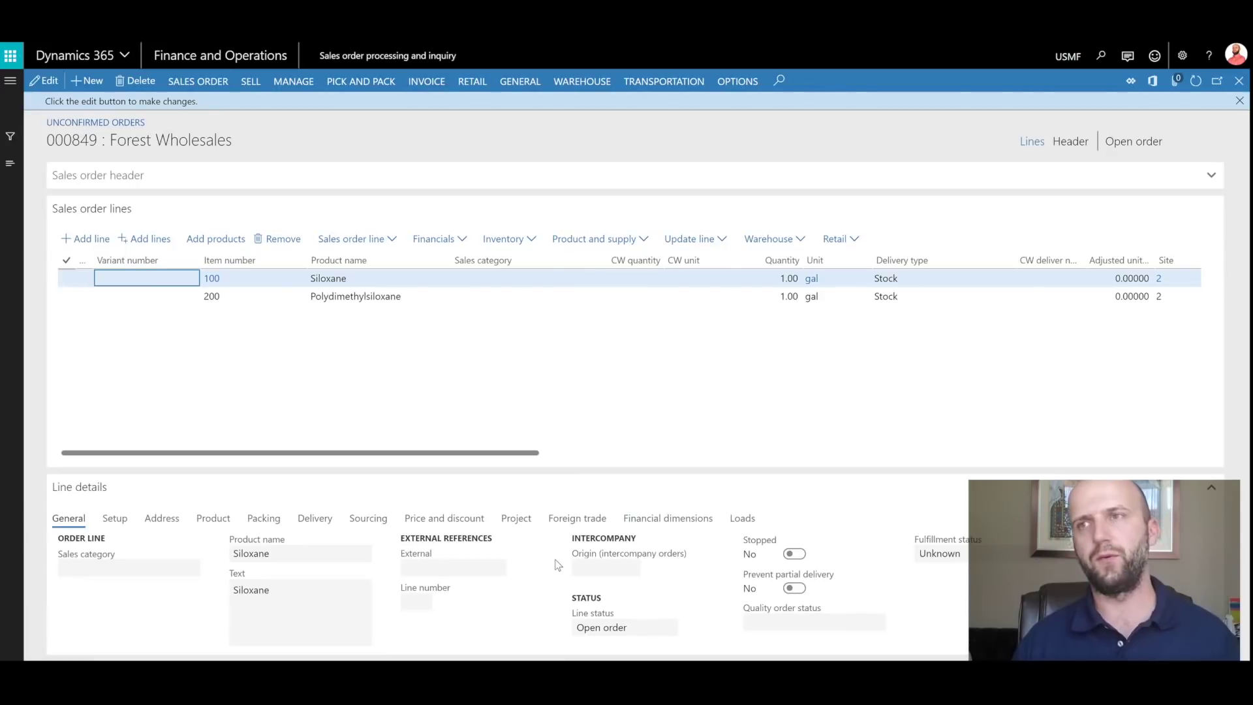
mouse_move(554, 625)
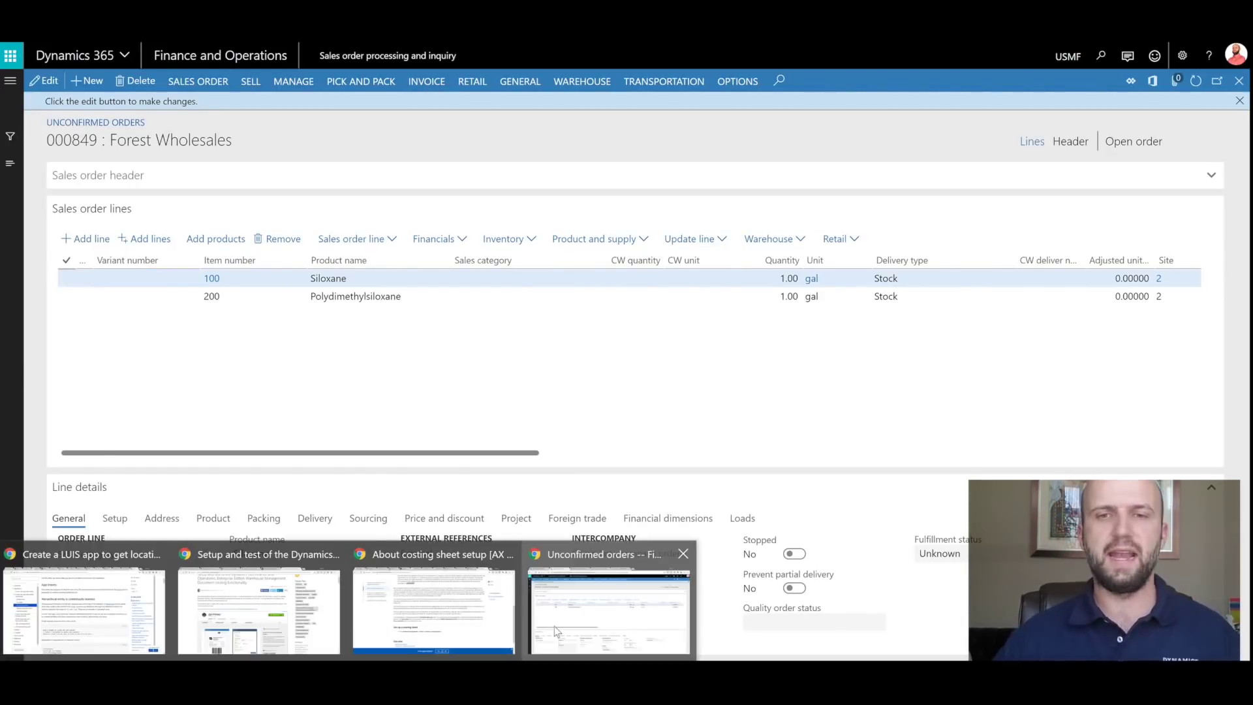